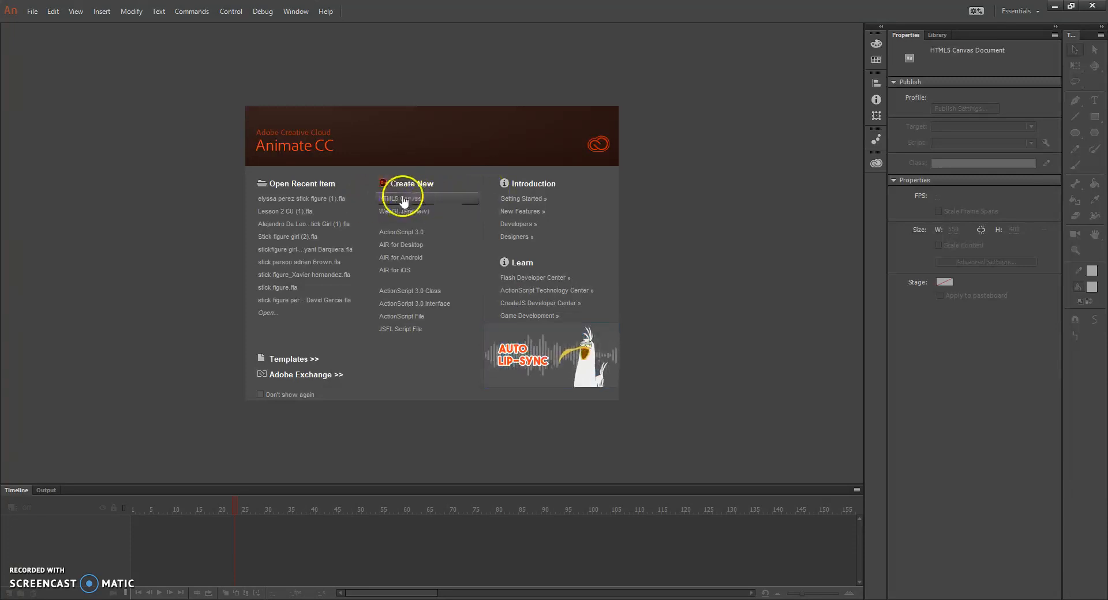
# Create a new HTML5 Canvas document and set its stage color to dark green
pyautogui.click(417, 198)
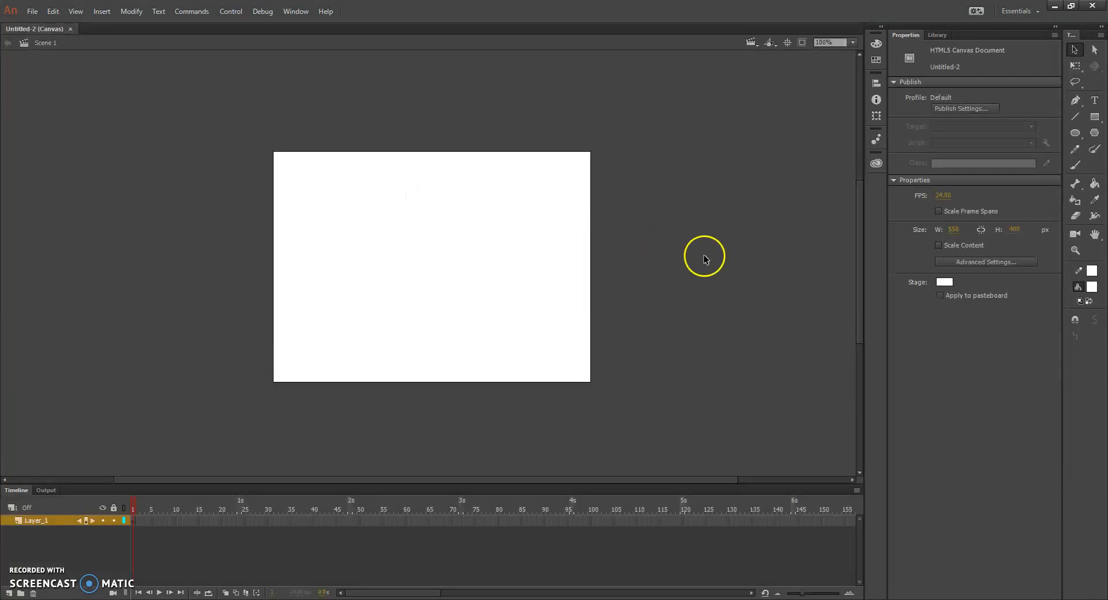
pyautogui.click(944, 282)
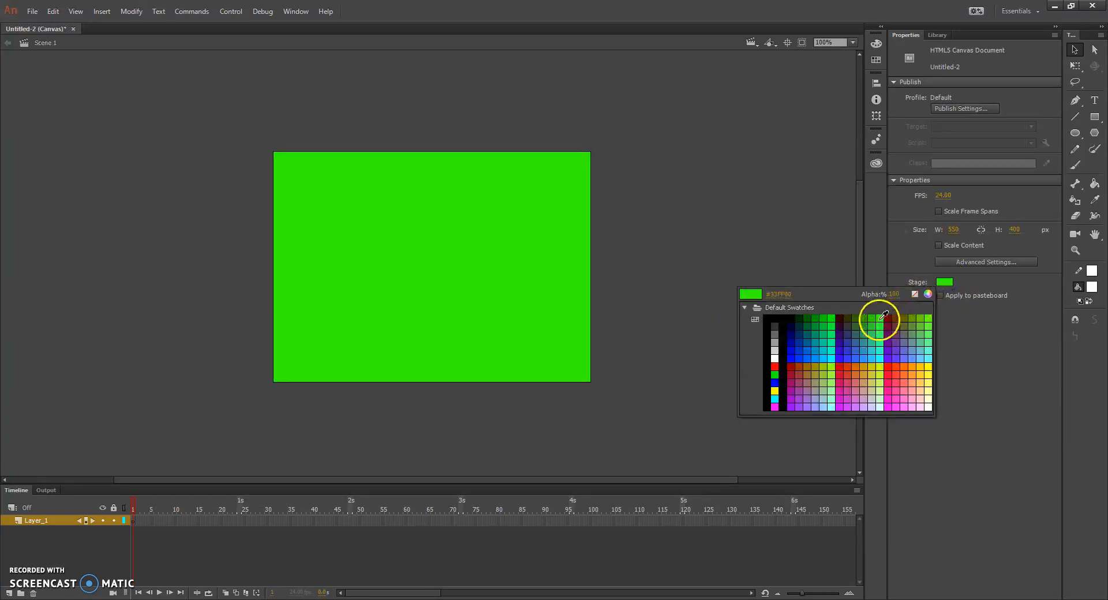
pyautogui.click(818, 315)
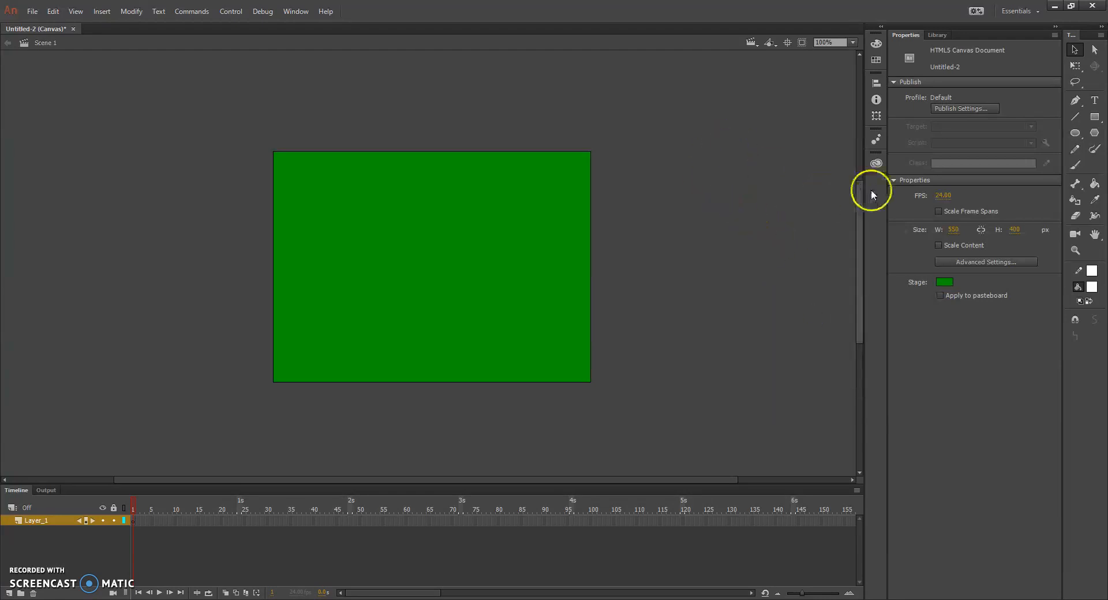
# Rename the layer Pallete and draw a small square beside the stage with blue fill and stroke
pyautogui.doubleClick(39, 520)
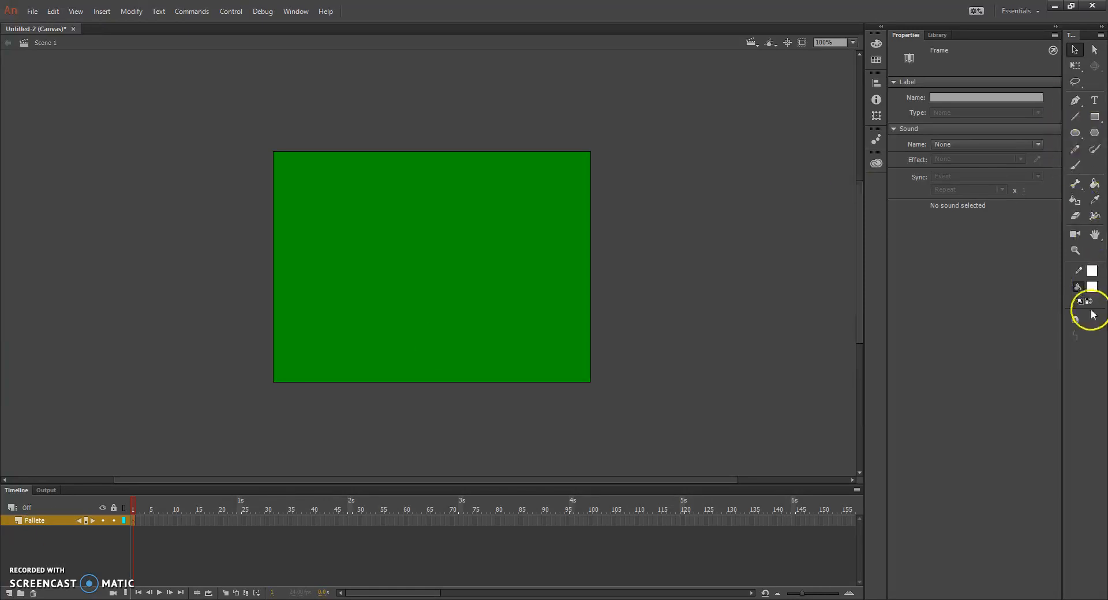
pyautogui.click(1091, 287)
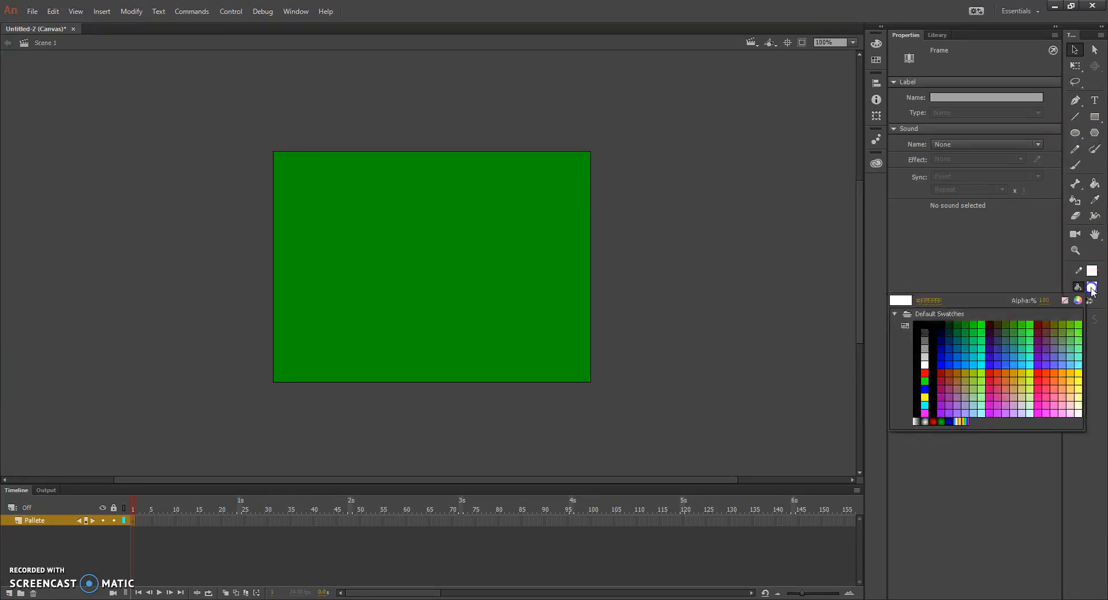
pyautogui.click(941, 357)
pyautogui.click(1090, 267)
pyautogui.click(941, 342)
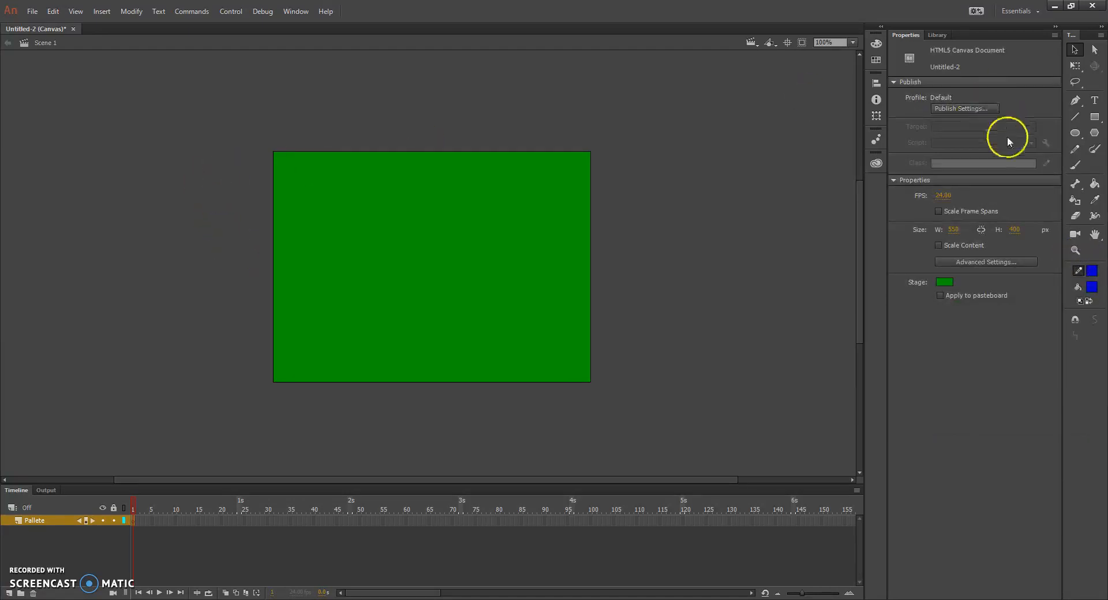
pyautogui.click(1096, 118)
pyautogui.moveTo(186, 170); pyautogui.dragTo(196, 190)
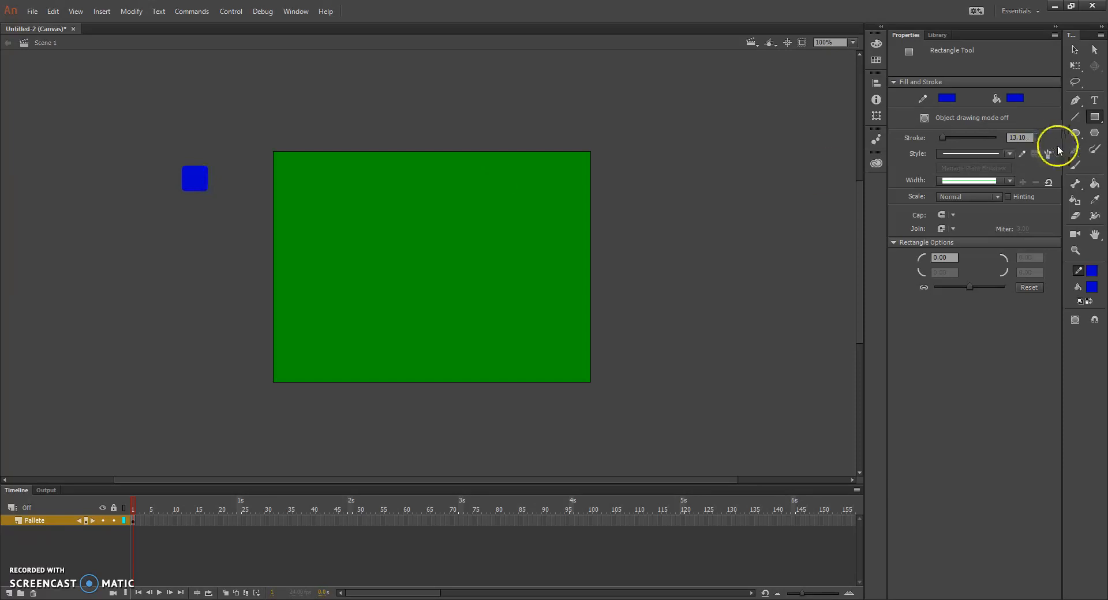
# Set both fill and stroke to red and draw a small square below the blue one
pyautogui.click(1096, 118)
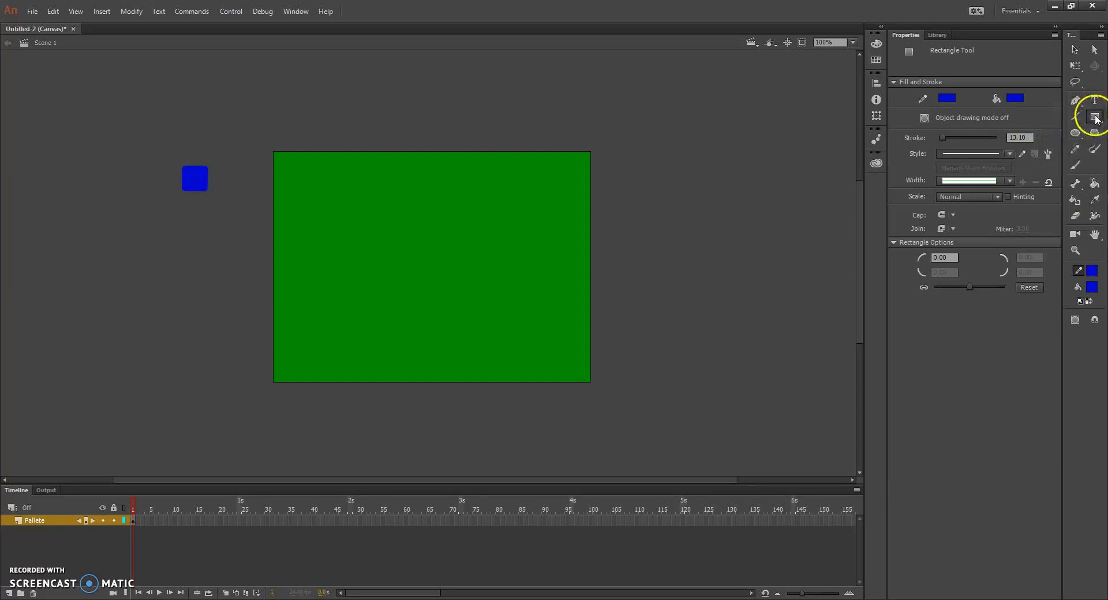
pyautogui.click(1093, 287)
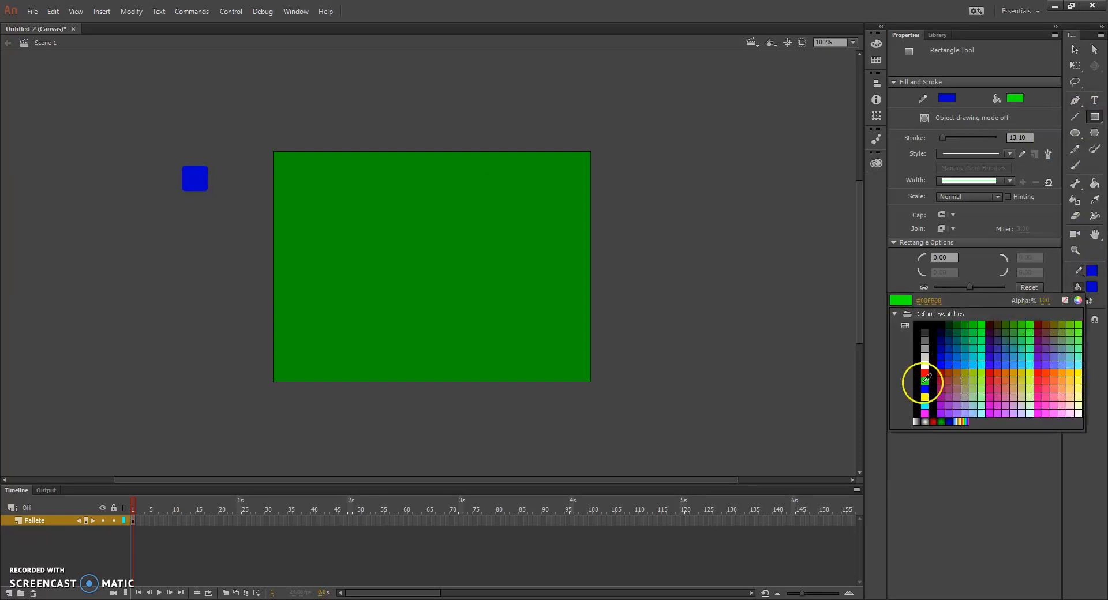
pyautogui.click(925, 373)
pyautogui.click(1093, 287)
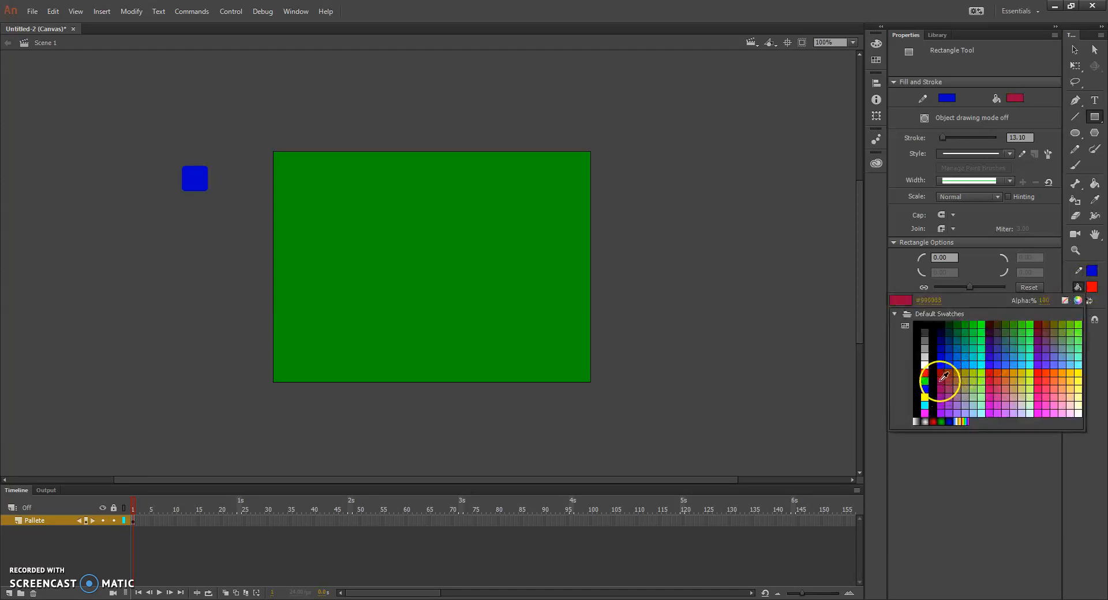
pyautogui.click(996, 371)
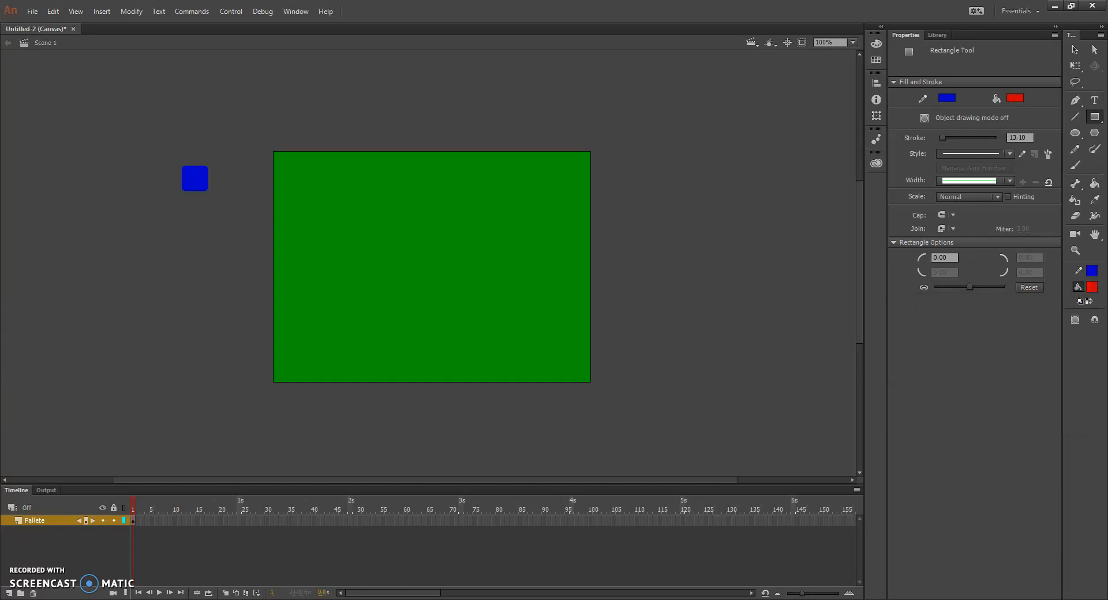
pyautogui.click(1088, 270)
pyautogui.click(1090, 285)
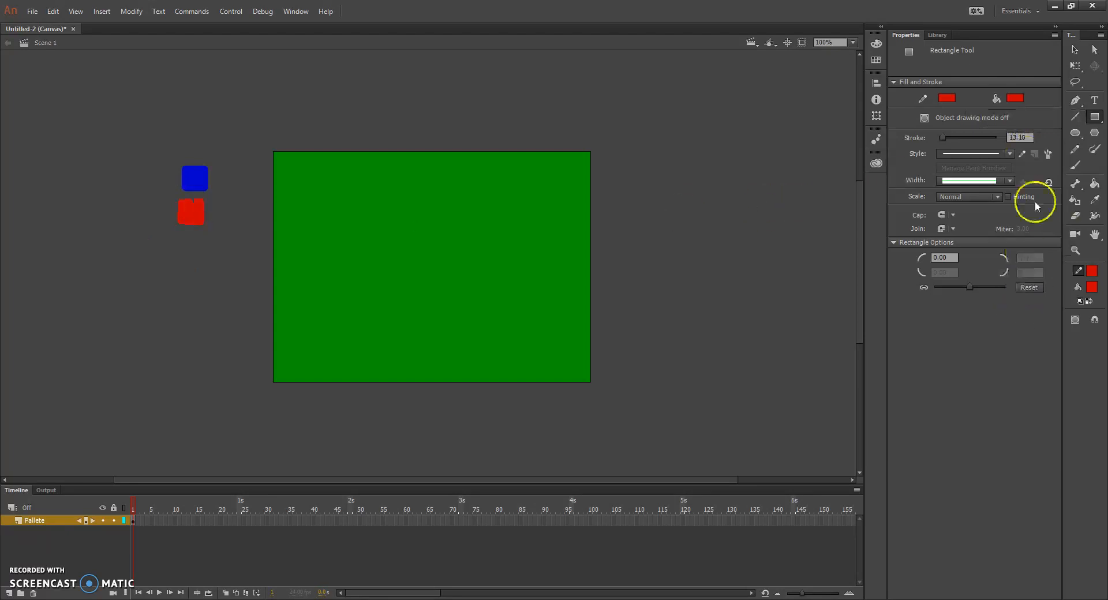
# Set both fill and stroke to white and draw a small square below the red one
pyautogui.click(1095, 118)
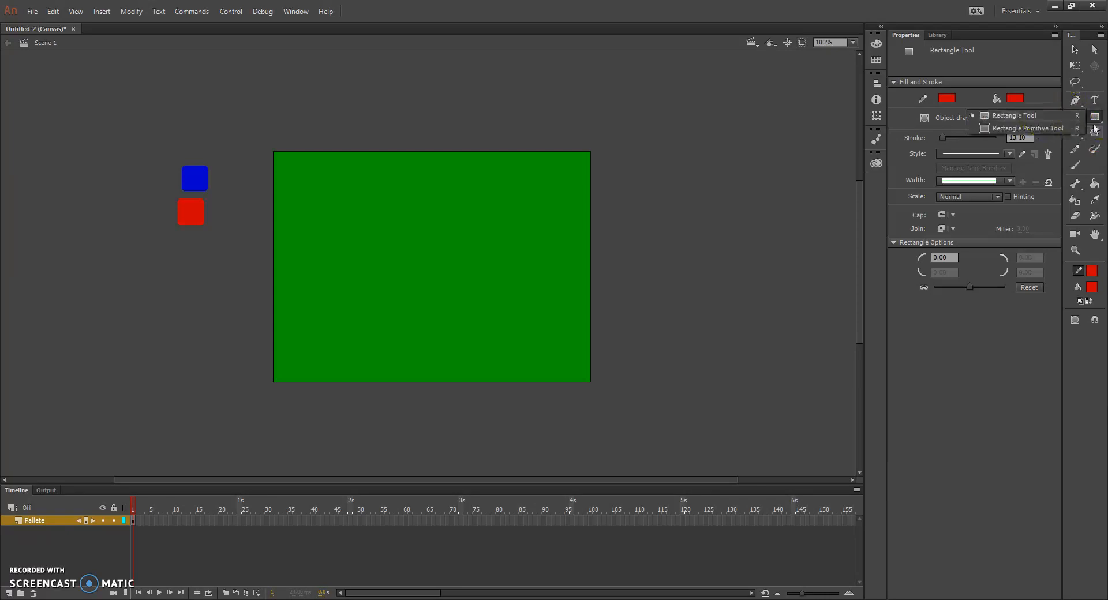
pyautogui.click(1093, 287)
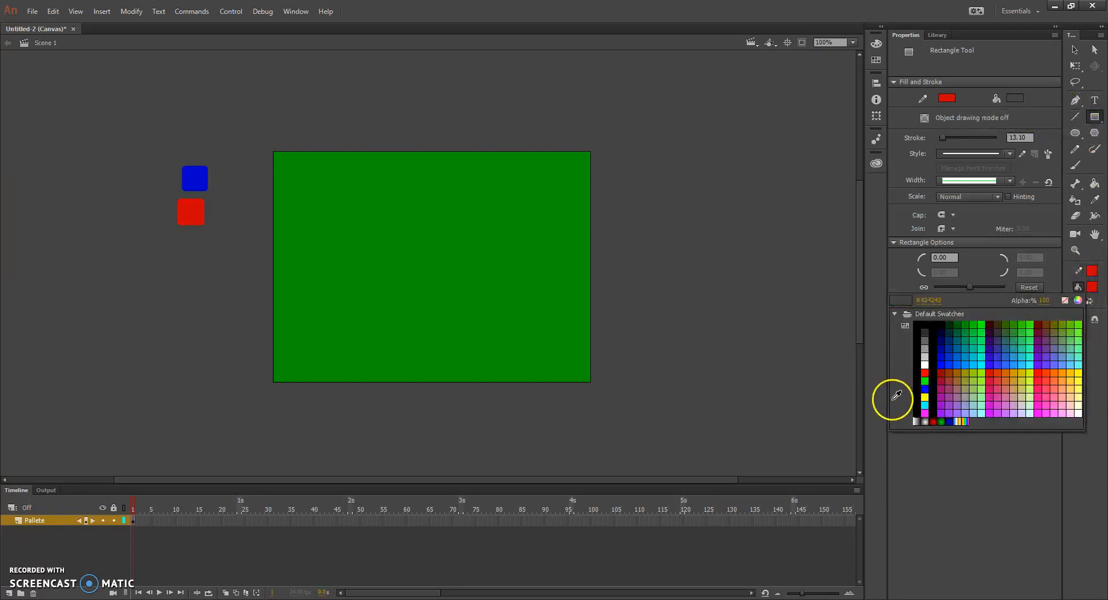
pyautogui.click(922, 368)
pyautogui.click(1091, 269)
pyautogui.click(922, 350)
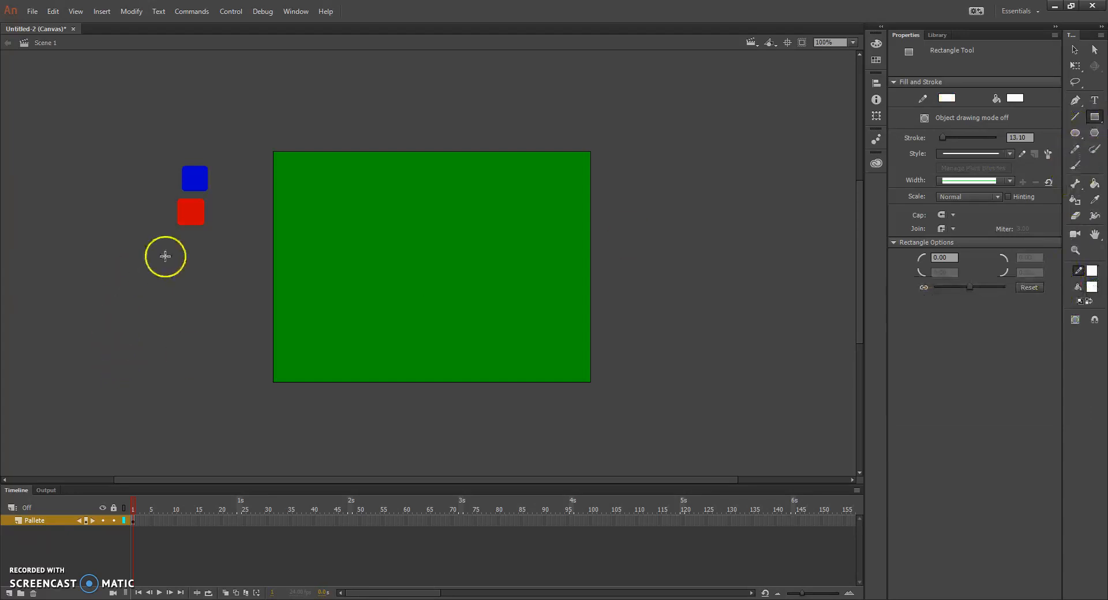
pyautogui.moveTo(181, 236); pyautogui.dragTo(199, 252)
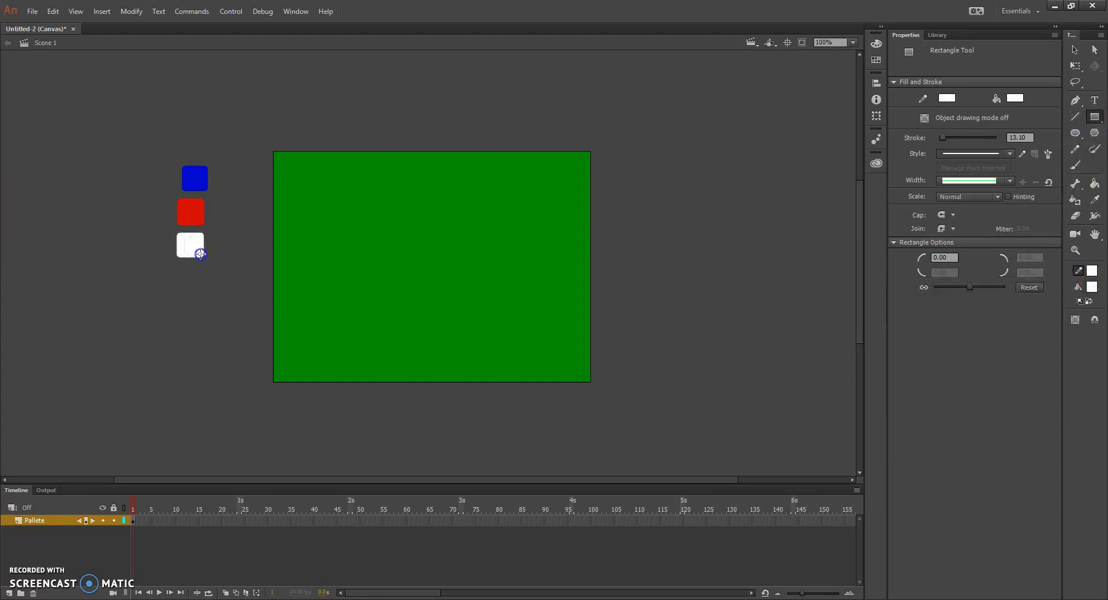
# Insert a keyframe at frame 15 of the Pallete layer and add a new layer above it
pyautogui.click(1094, 50)
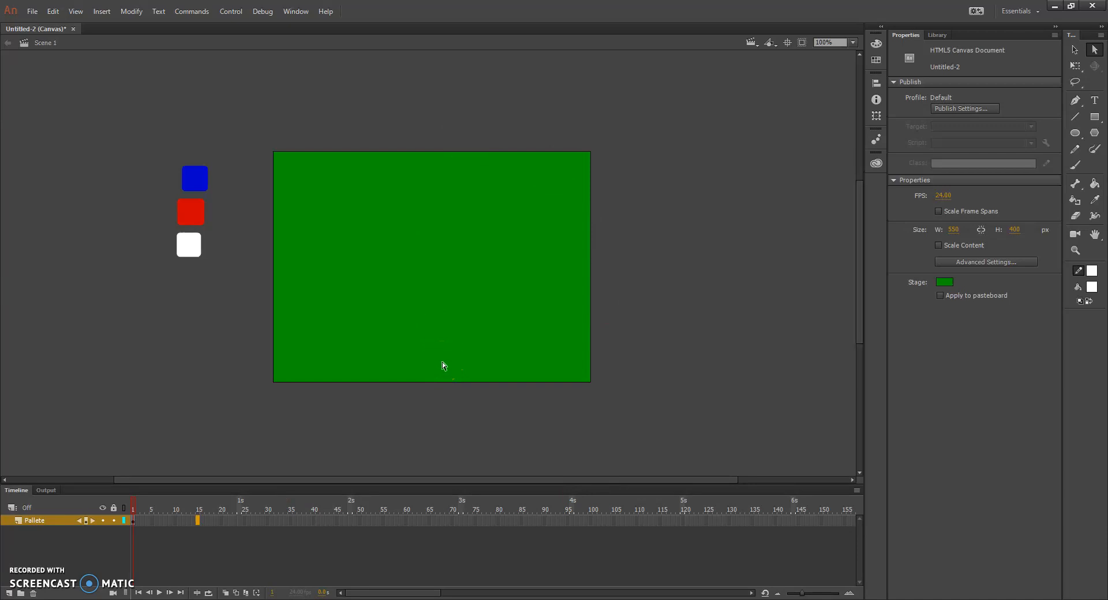
pyautogui.press('F5')
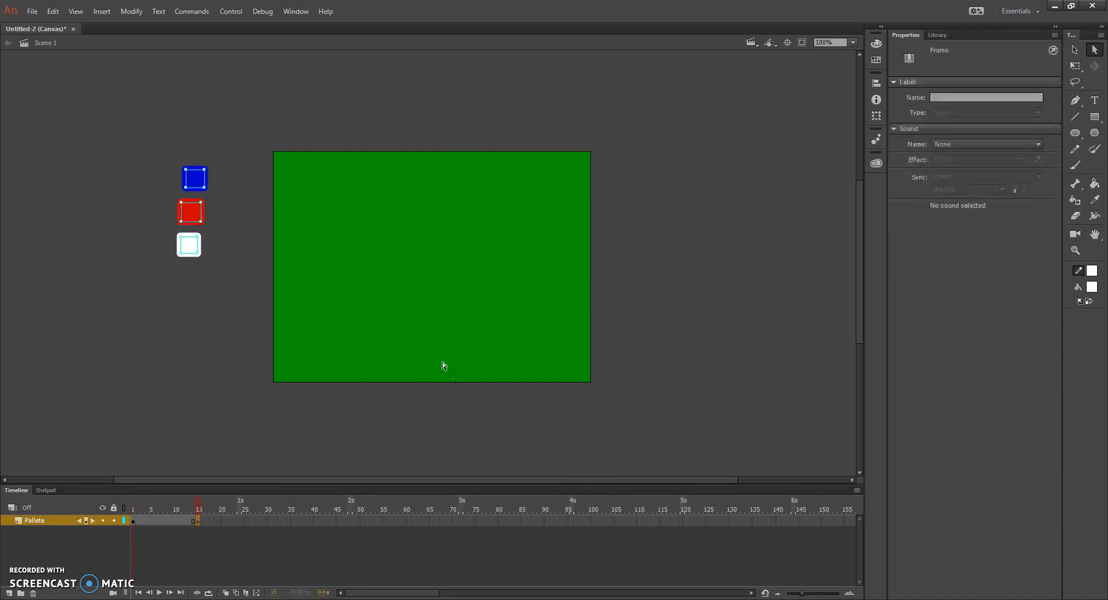
pyautogui.click(10, 595)
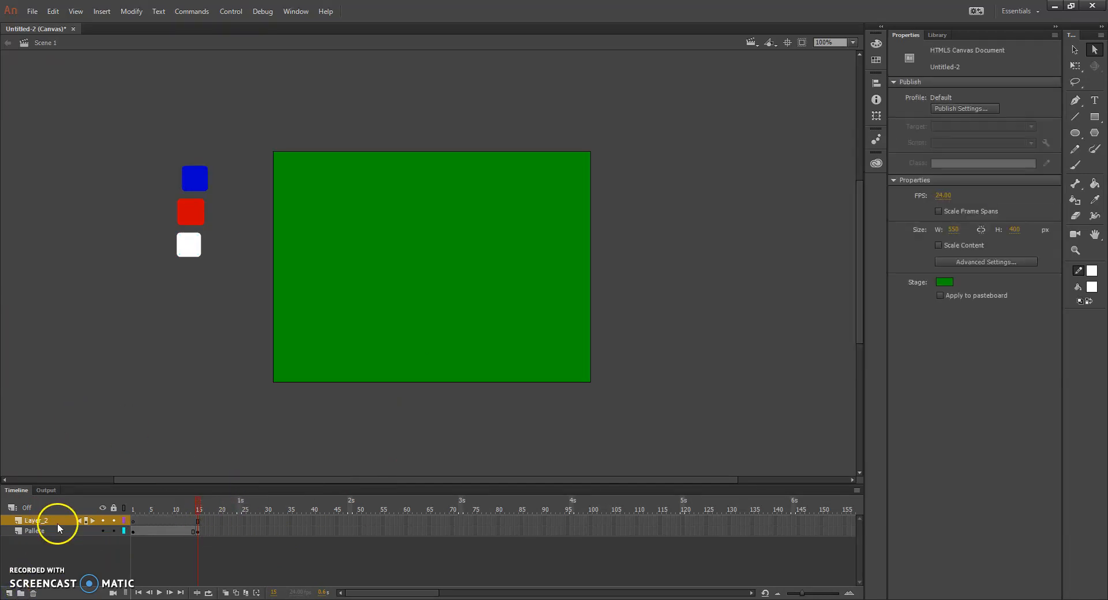
# Draw a circle about 268 px wide on the new layer, sampling fill and stroke from the blue palette square
pyautogui.click(1077, 133)
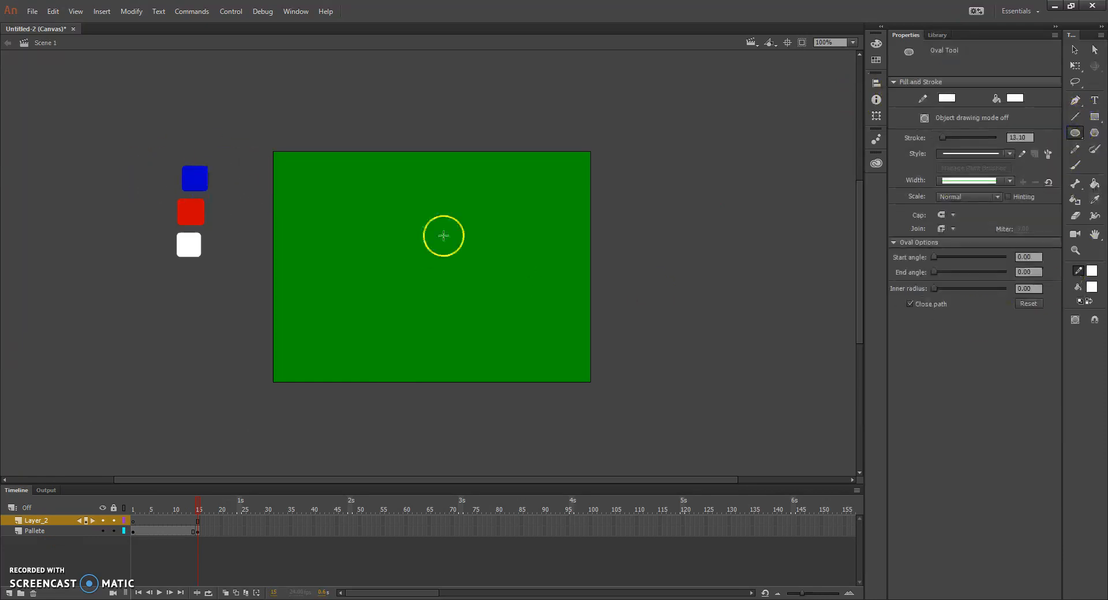
pyautogui.click(1092, 287)
pyautogui.click(200, 172)
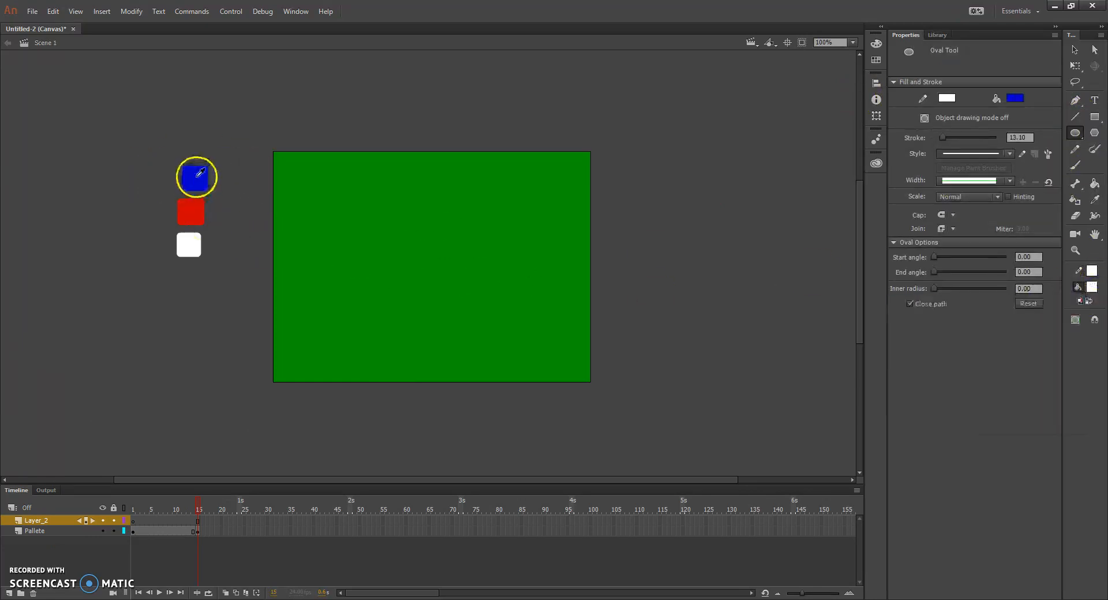
pyautogui.click(1092, 270)
pyautogui.click(175, 210)
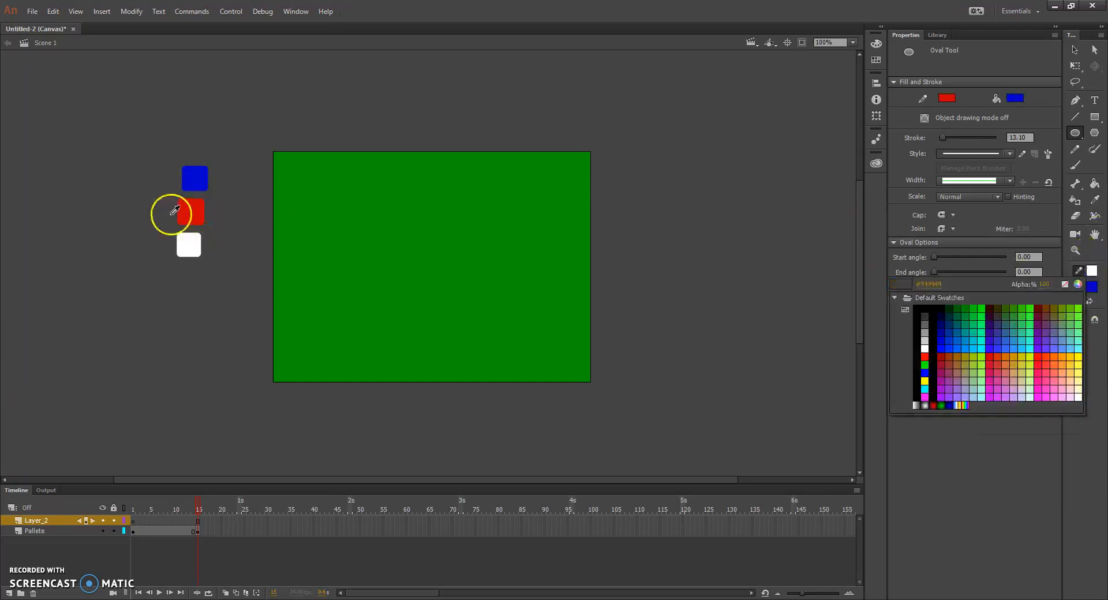
pyautogui.click(189, 182)
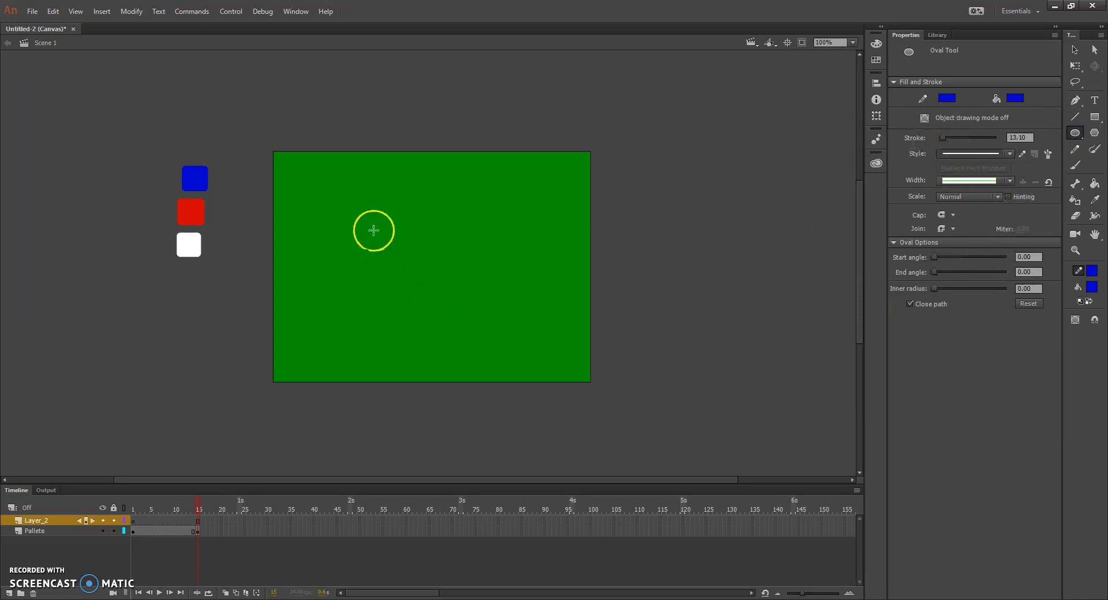
pyautogui.moveTo(365, 210)
pyautogui.mouseDown()
pyautogui.moveTo(503, 306)
pyautogui.moveTo(497, 341)
pyautogui.moveTo(508, 352)
pyautogui.moveTo(495, 339)
pyautogui.moveTo(520, 351)
pyautogui.mouseUp()
# Move the whole blue circle, fill and outline together, to the center of the stage
pyautogui.click(1075, 50)
pyautogui.moveTo(434, 293); pyautogui.dragTo(426, 268)
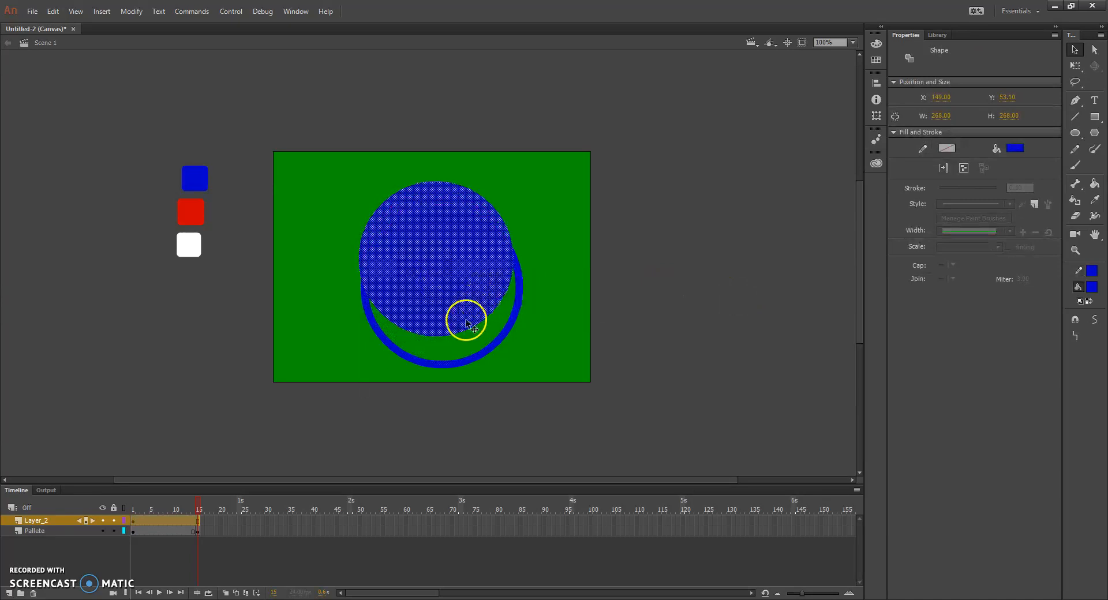
pyautogui.hotkey('ctrl', 'z')
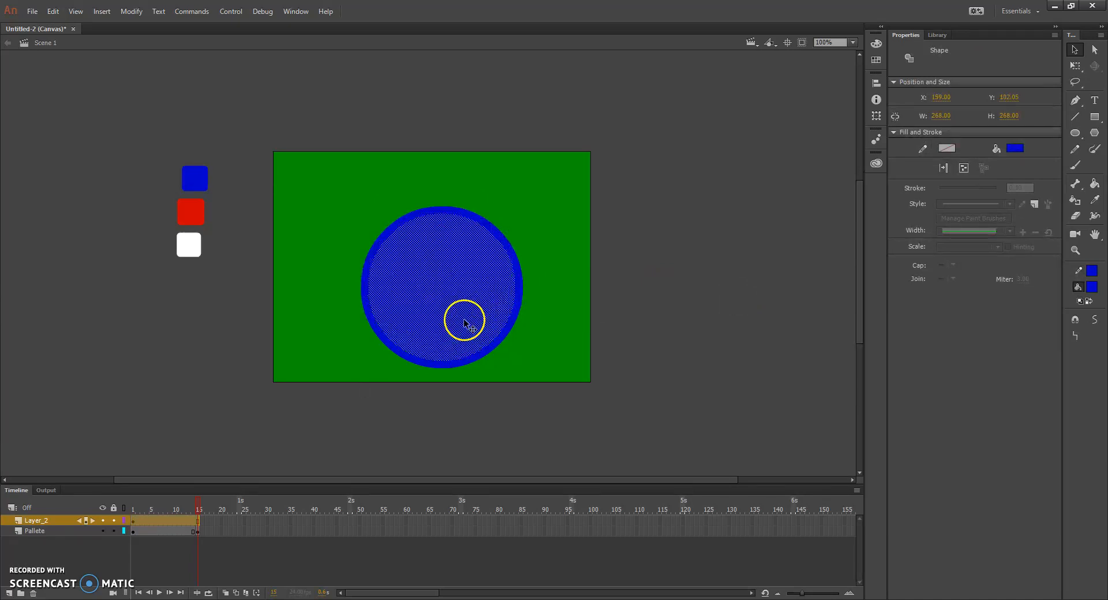
pyautogui.doubleClick(470, 278)
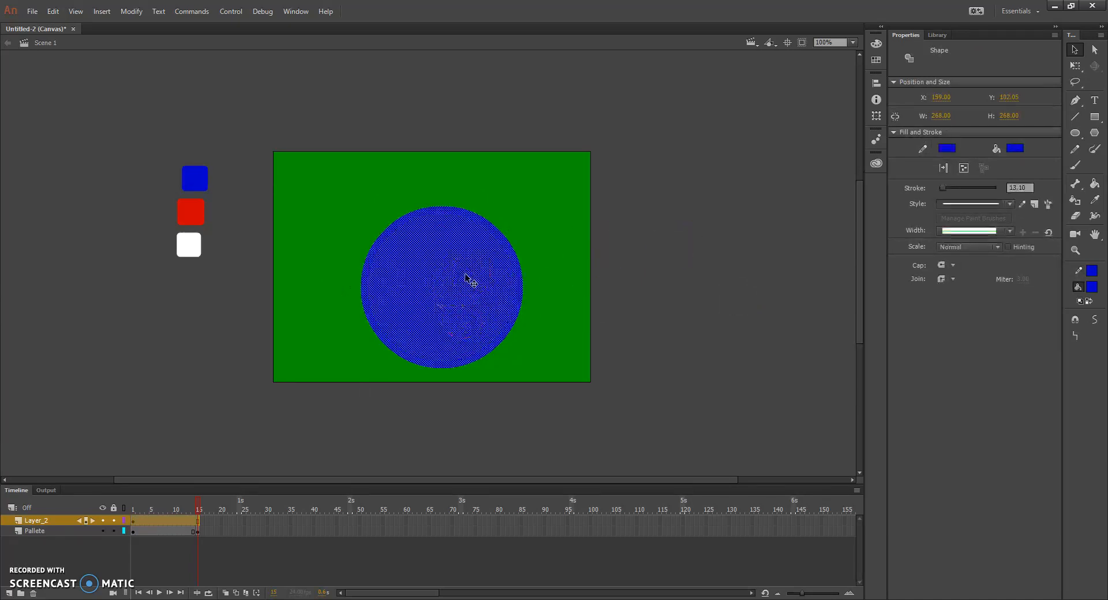
pyautogui.moveTo(460, 292); pyautogui.dragTo(445, 267)
pyautogui.click(651, 212)
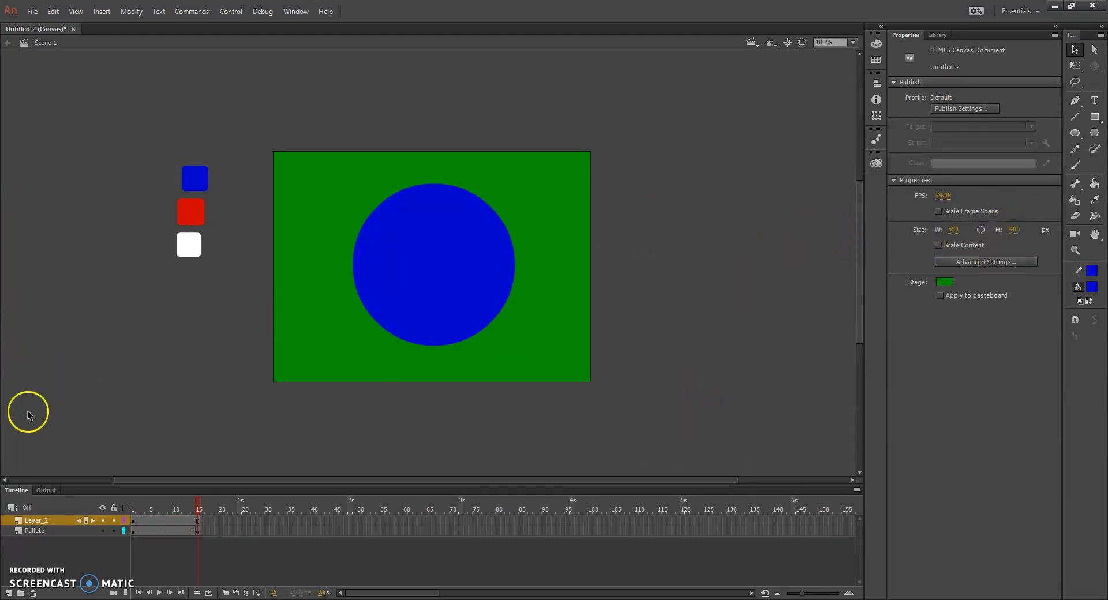
# Rename the layer containing the blue circle as Face
pyautogui.click(46, 519)
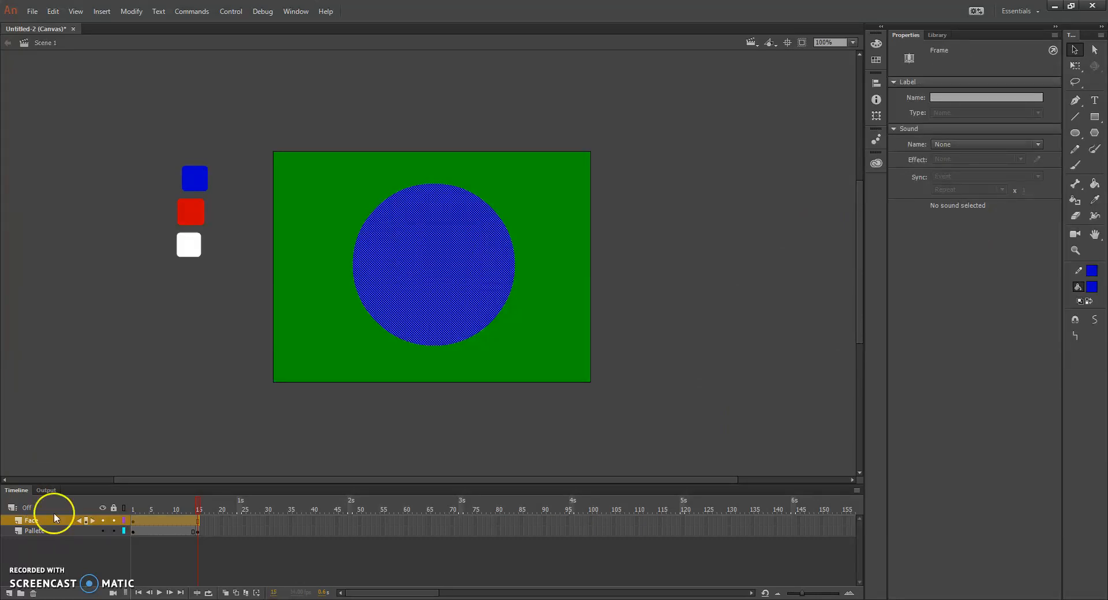
pyautogui.click(77, 433)
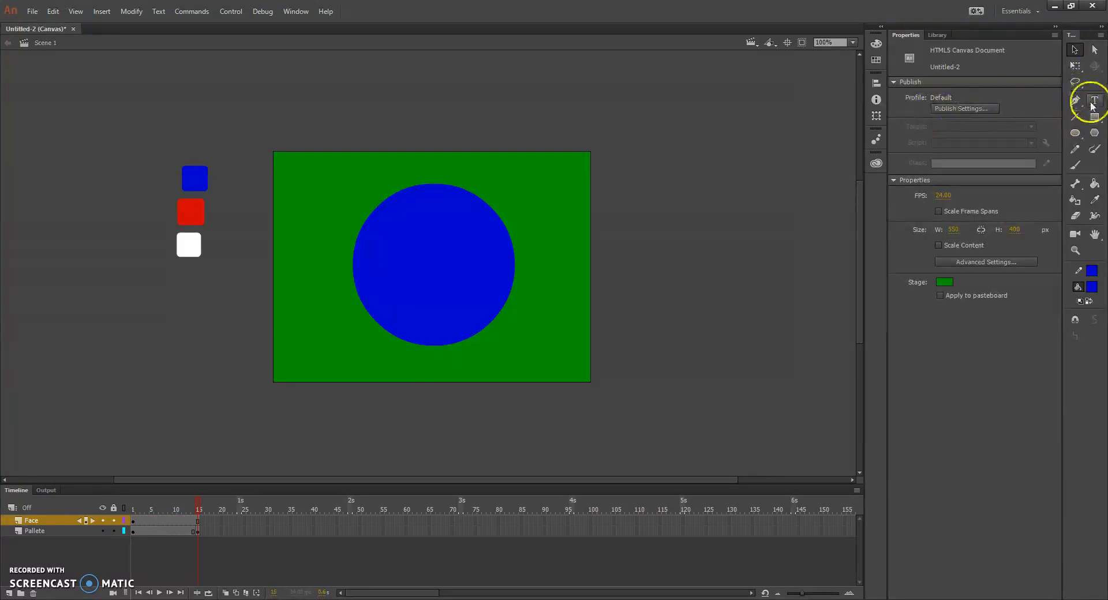
pyautogui.click(1075, 50)
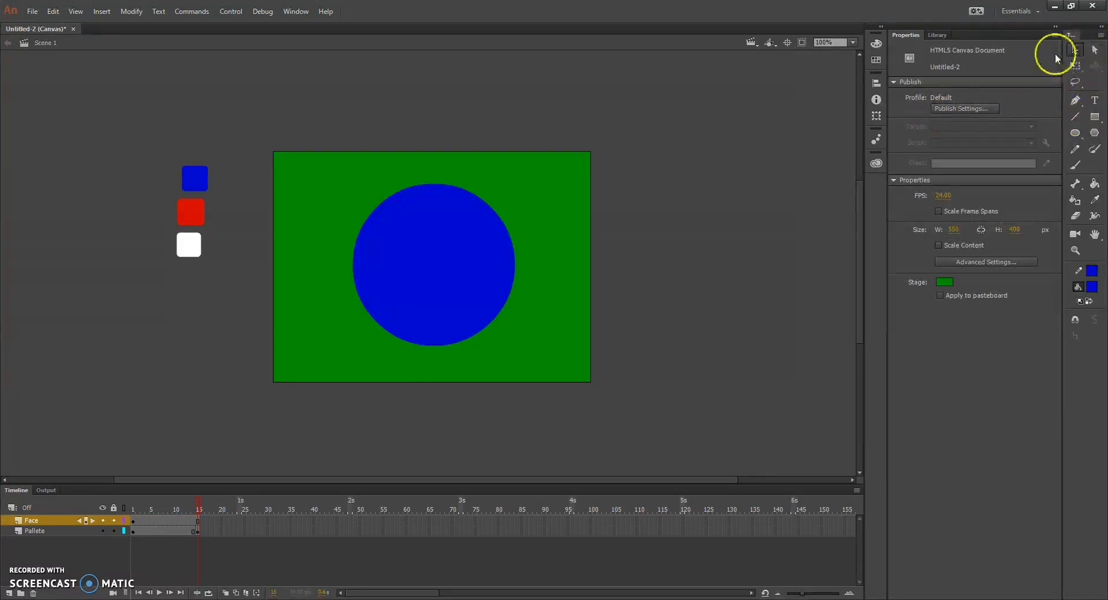
# Set both the fill and stroke of the Oval tool to red, sampled from the red palette square
pyautogui.click(1075, 134)
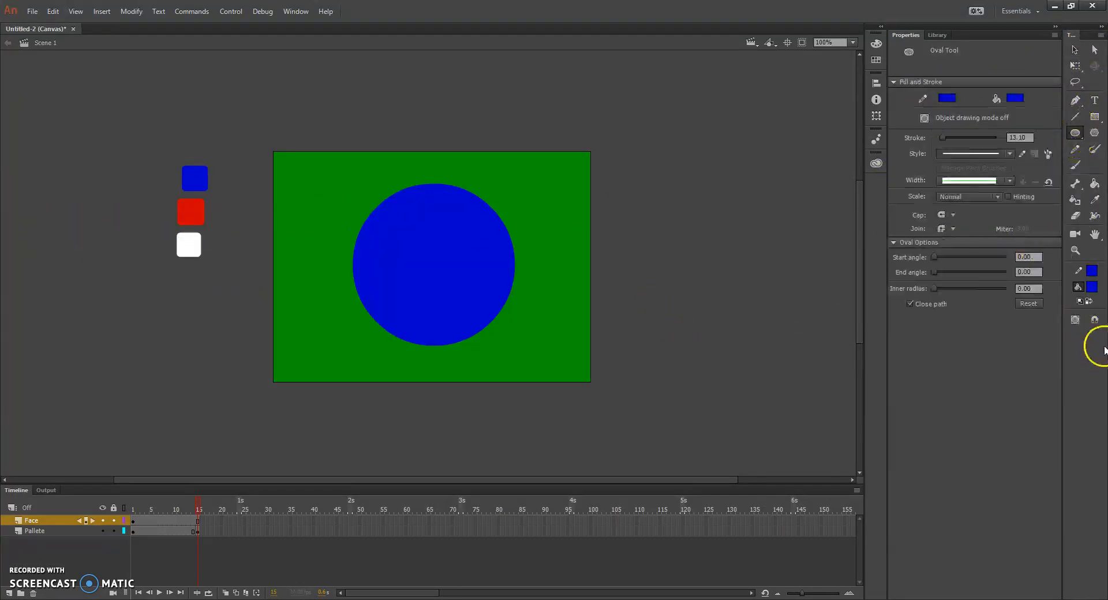
pyautogui.click(1093, 287)
pyautogui.click(197, 213)
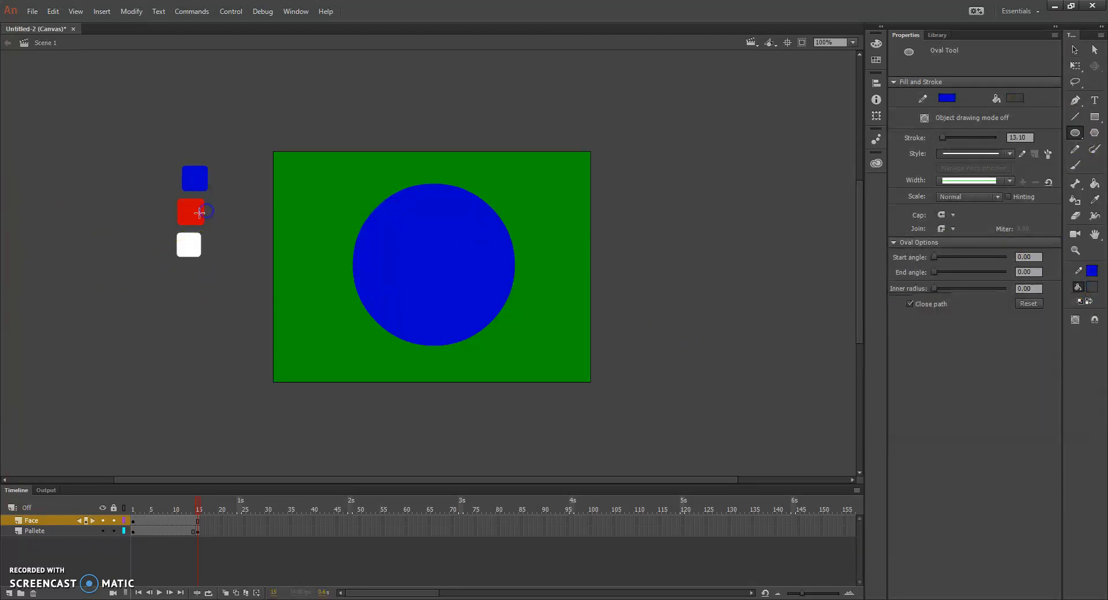
pyautogui.click(1093, 287)
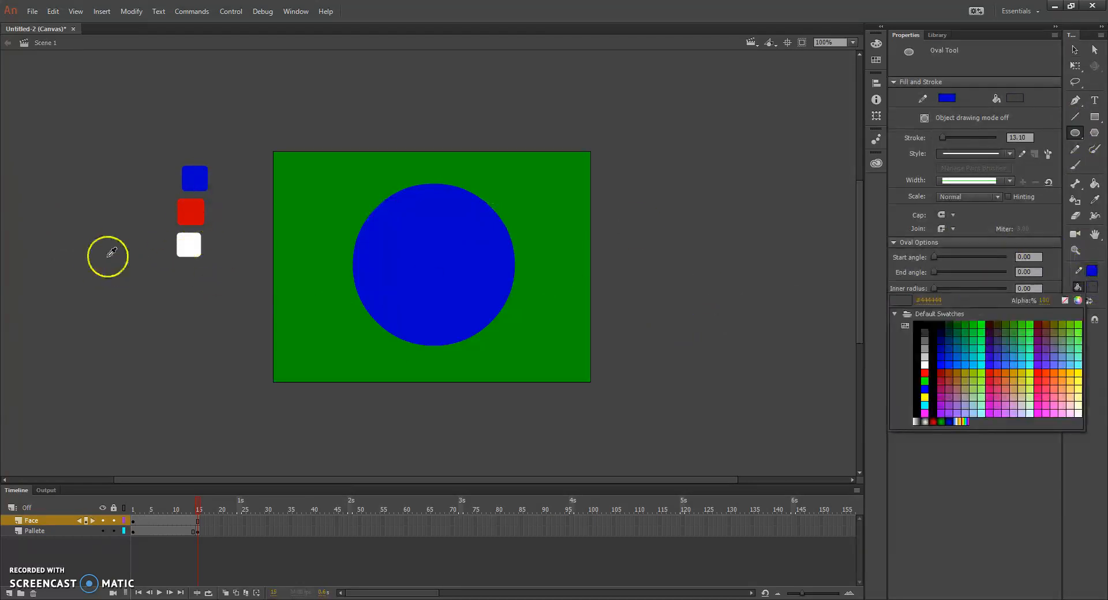
pyautogui.click(190, 217)
pyautogui.click(1090, 271)
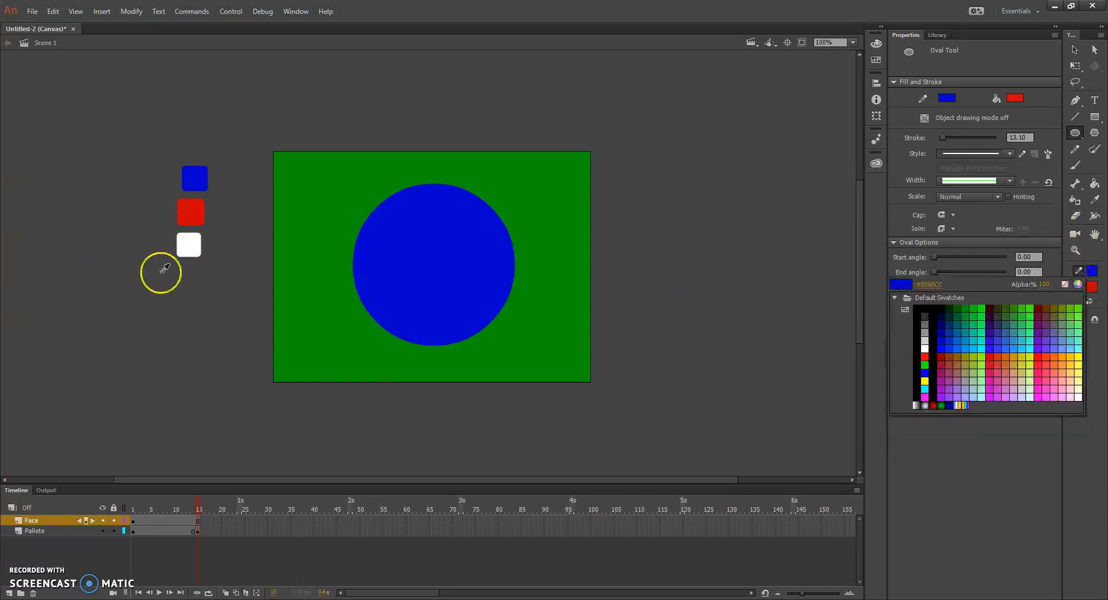
pyautogui.click(188, 214)
pyautogui.click(1076, 134)
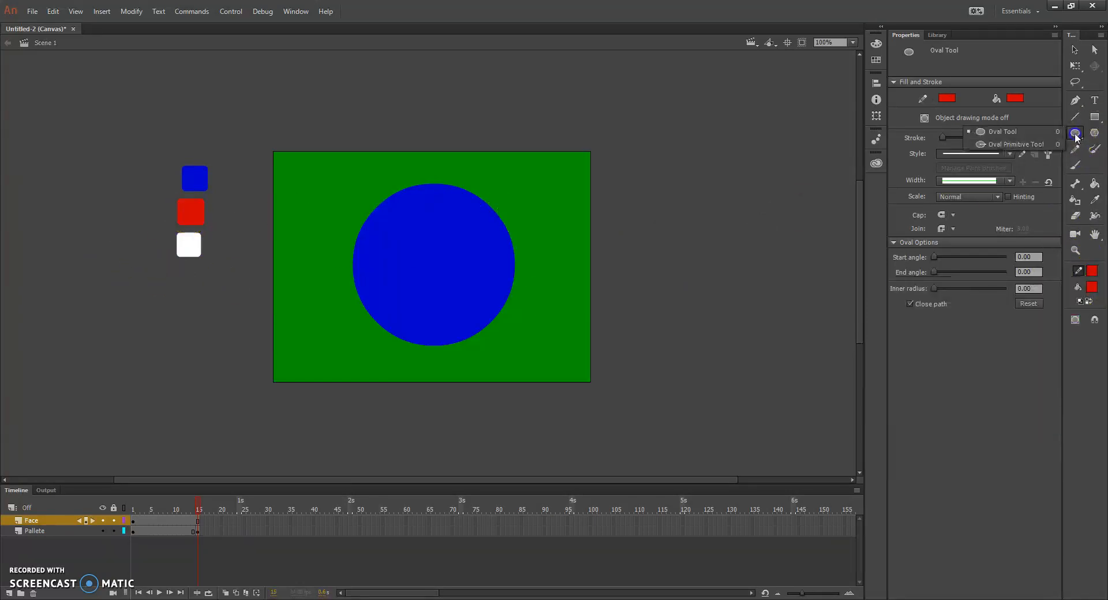
pyautogui.click(1036, 132)
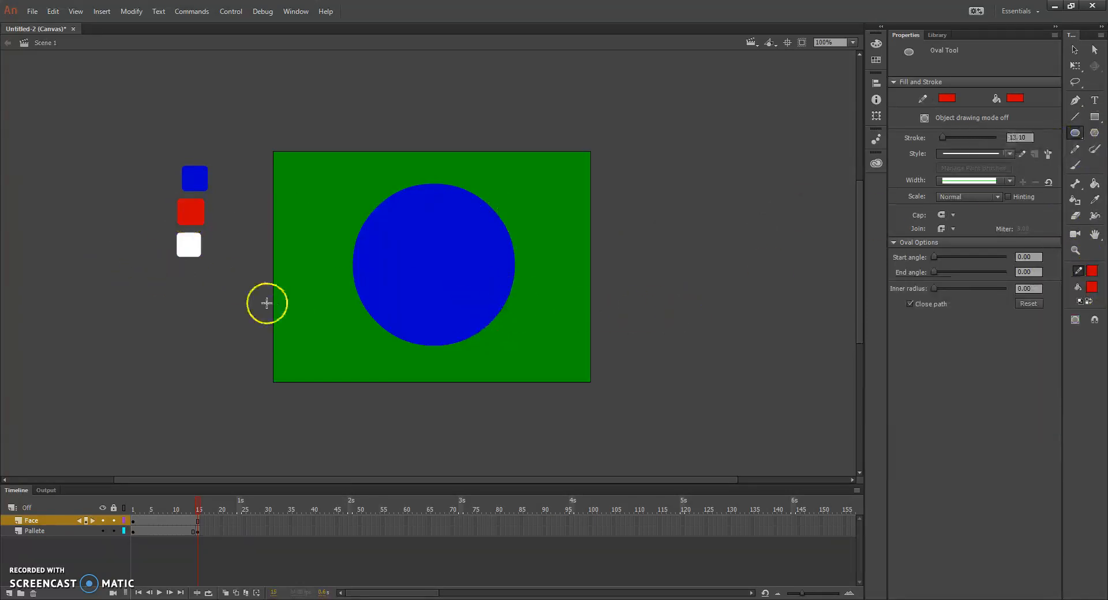
pyautogui.moveTo(279, 305); pyautogui.dragTo(376, 376)
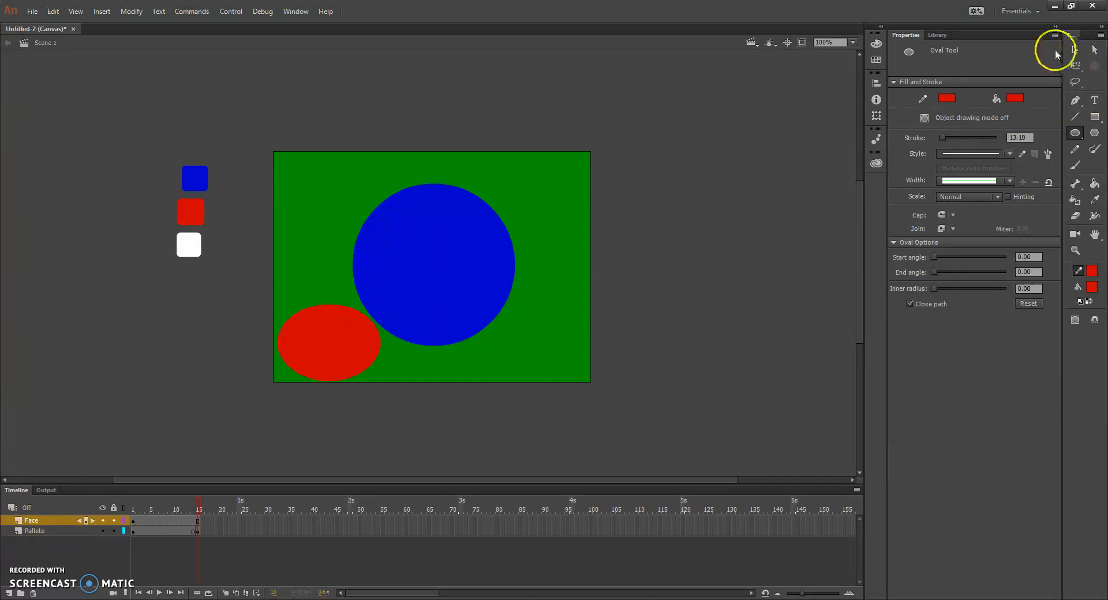
pyautogui.hotkey('ctrl', 'z')
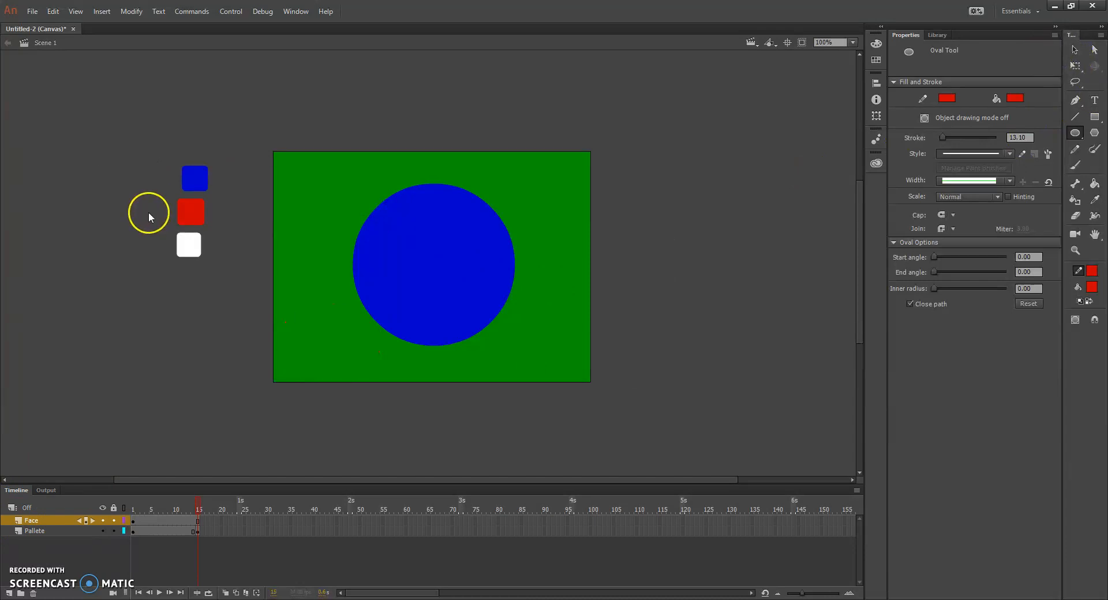
# Add a new layer above Face and lock the Face and Pallete layers
pyautogui.click(8, 594)
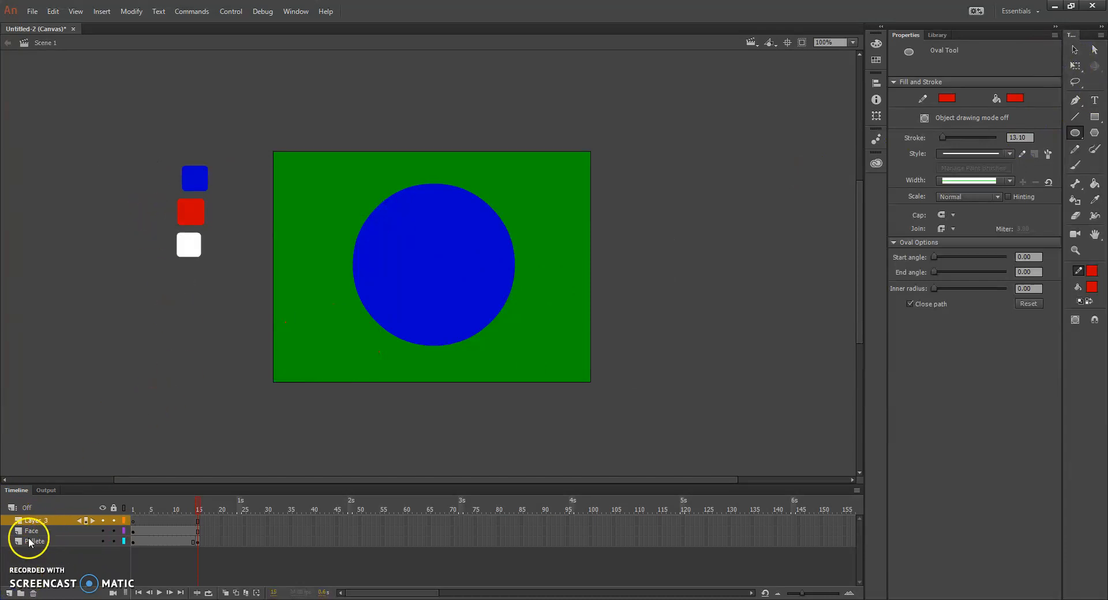
pyautogui.click(113, 532)
pyautogui.click(113, 542)
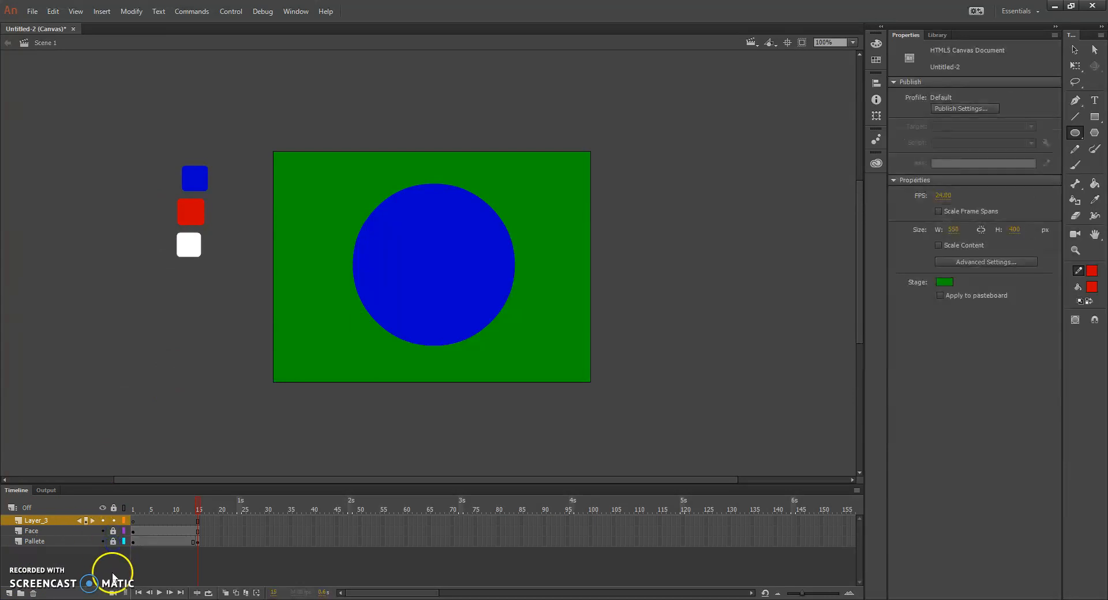
# Rename the new layer Mouth and draw on it a red oval about 200 px wide near the stage's lower-left corner
pyautogui.doubleClick(31, 521)
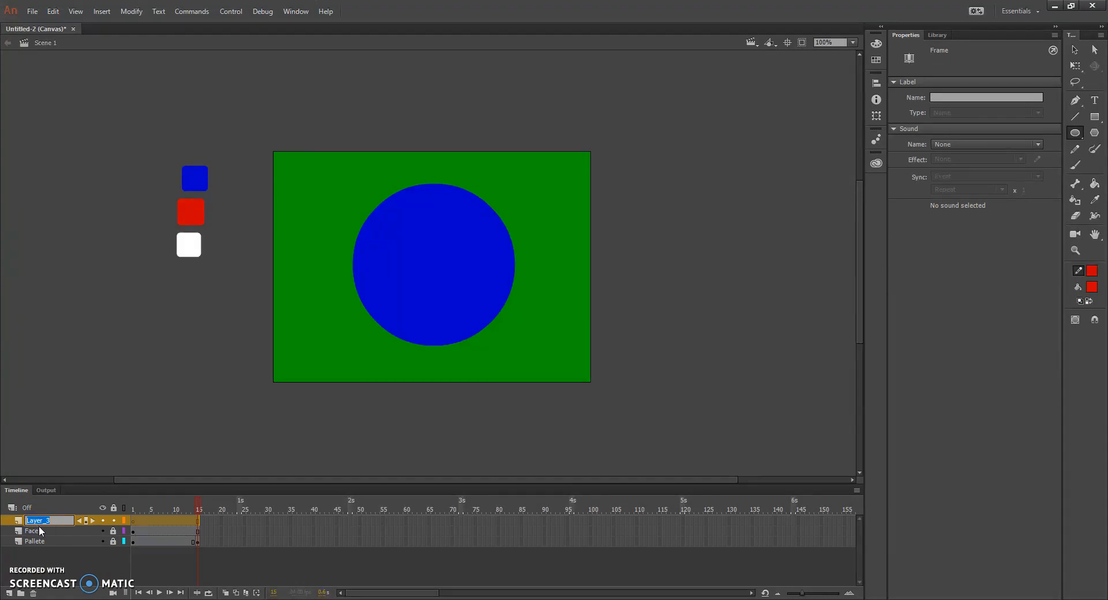
pyautogui.write('Mouth')
pyautogui.click(230, 364)
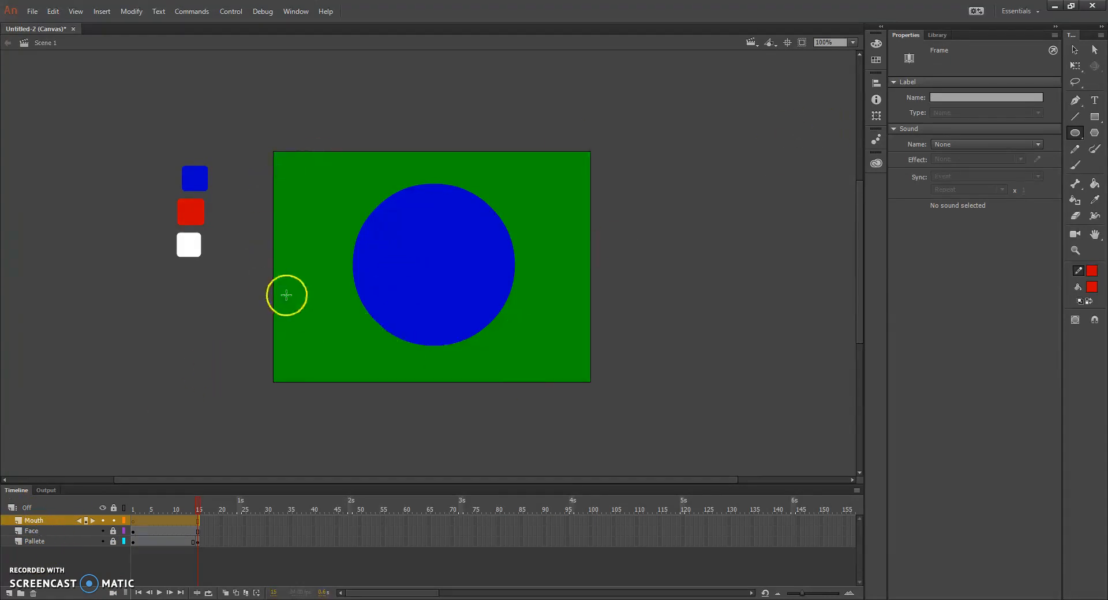
pyautogui.moveTo(288, 293); pyautogui.dragTo(406, 372)
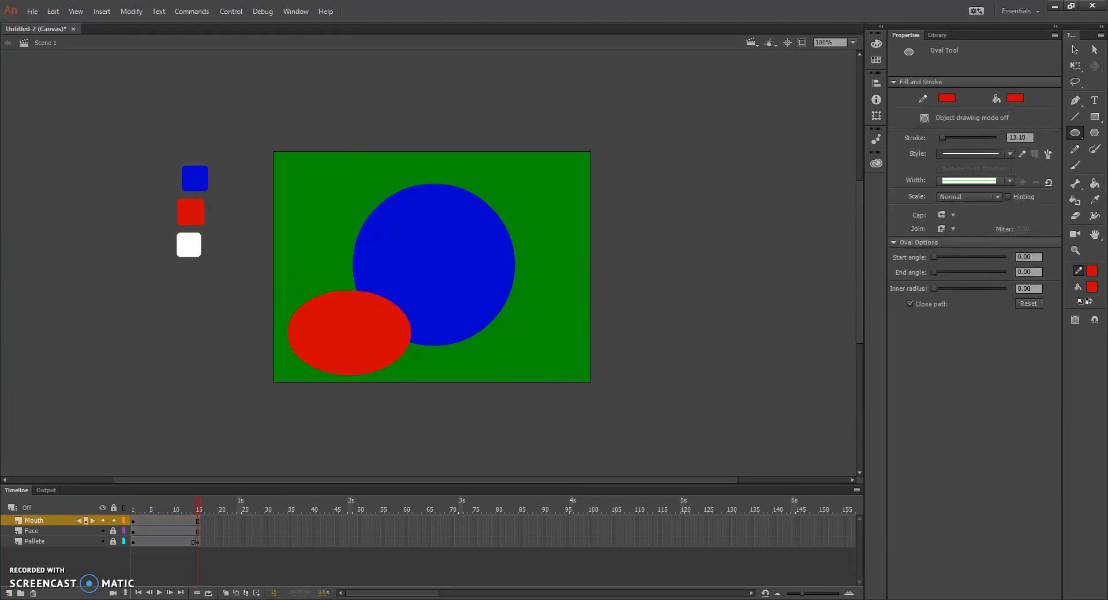
# Delete the upper half of the red oval and move the remaining half onto the lower part of the blue circle
pyautogui.click(1075, 50)
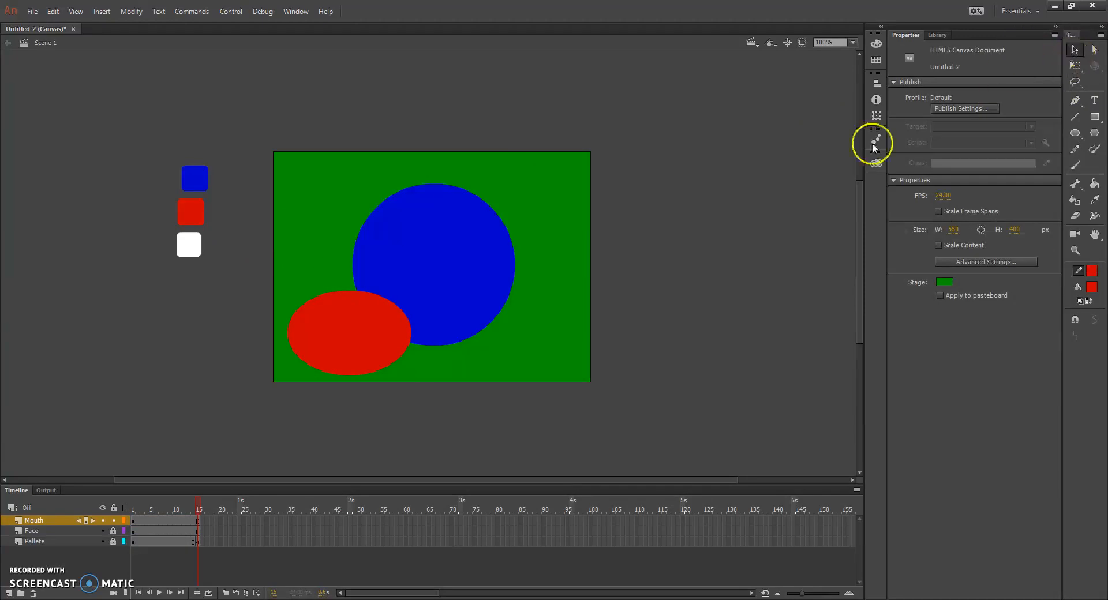
pyautogui.moveTo(279, 285); pyautogui.dragTo(427, 333)
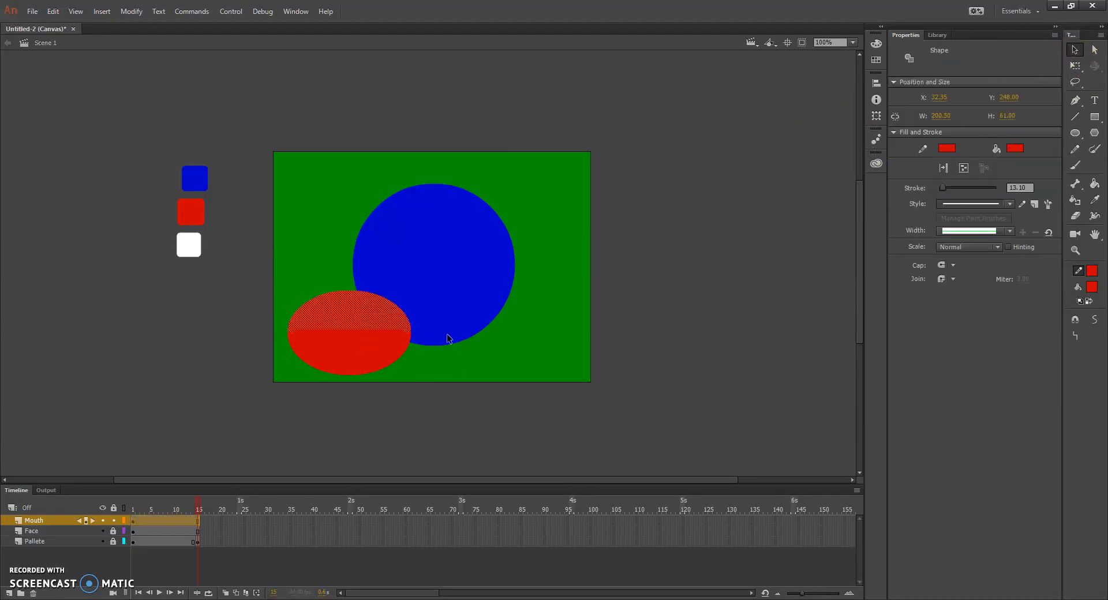
pyautogui.press('Delete')
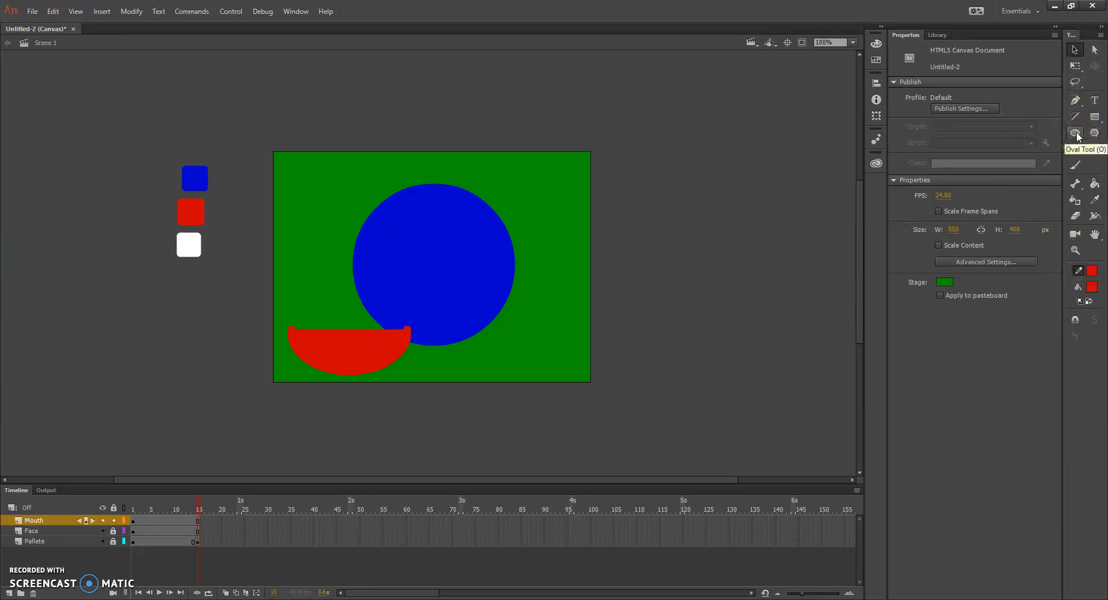
pyautogui.moveTo(335, 350); pyautogui.dragTo(422, 306)
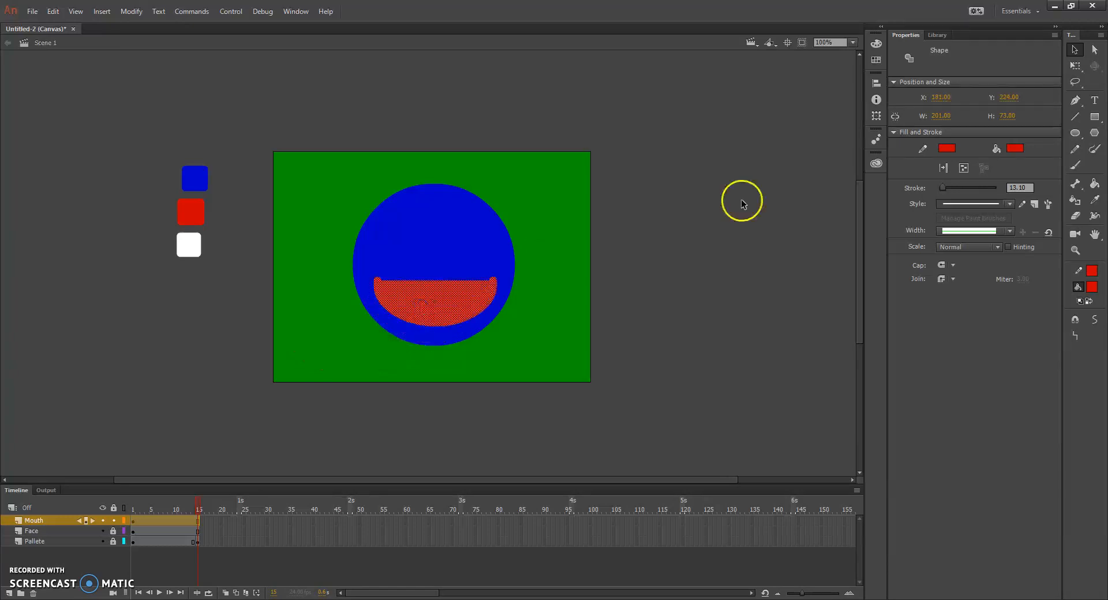
# Add a new layer above Mouth and name it Eye
pyautogui.click(1076, 133)
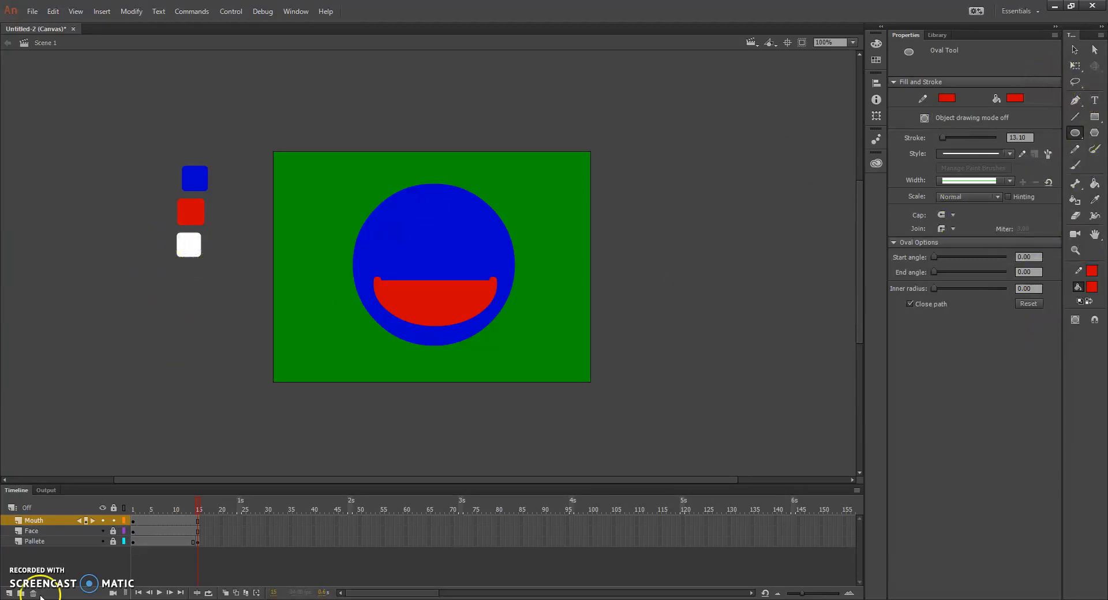
pyautogui.click(9, 593)
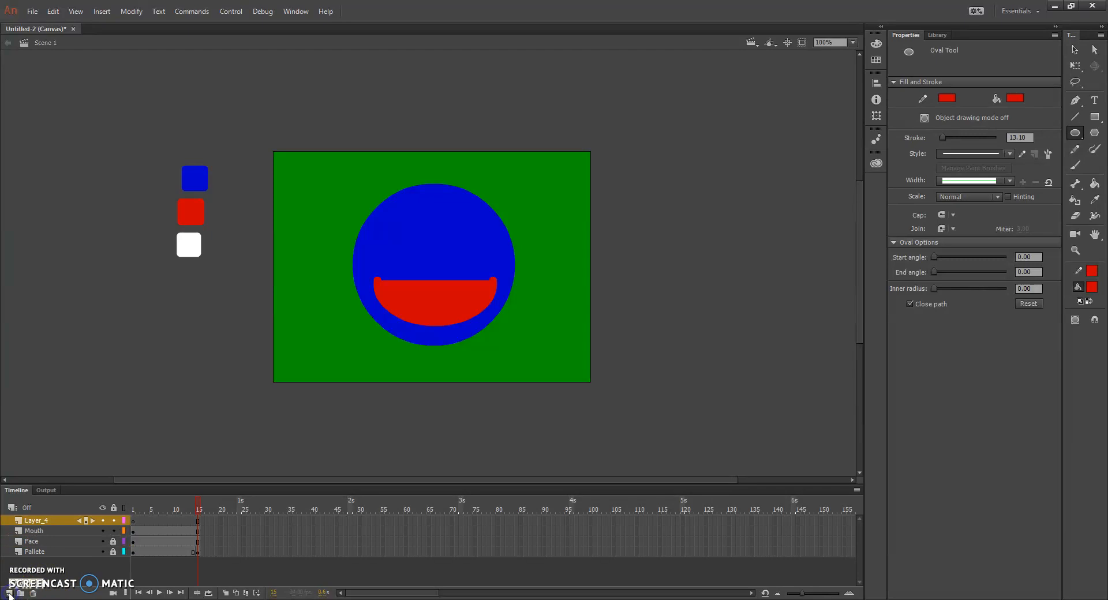
pyautogui.doubleClick(35, 520)
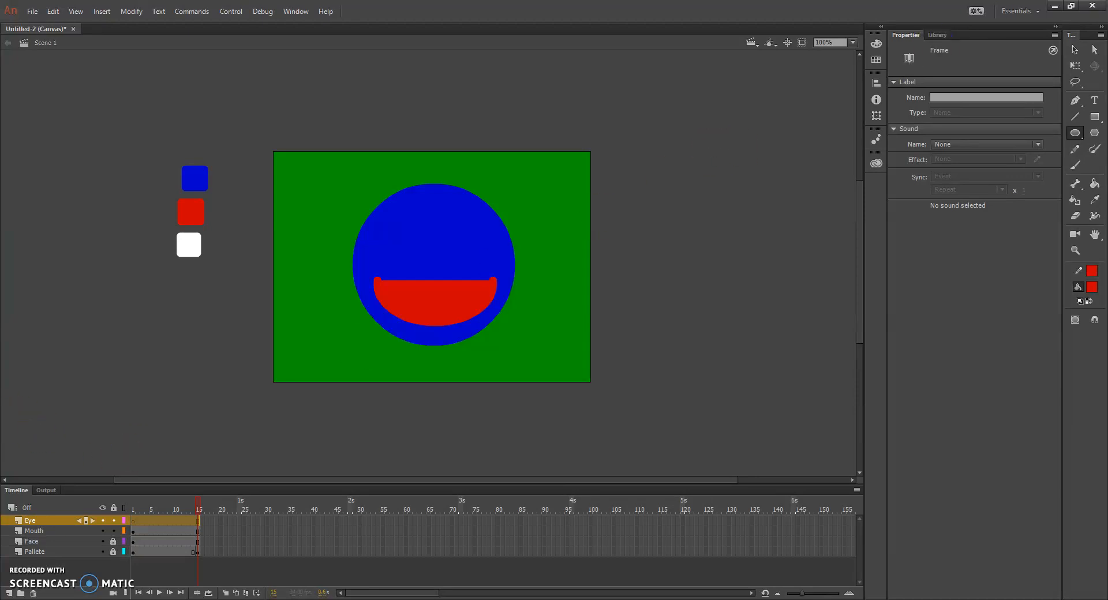
pyautogui.moveTo(1073, 132); pyautogui.dragTo(1017, 135)
pyautogui.click(1018, 134)
pyautogui.moveTo(393, 213); pyautogui.dragTo(421, 241)
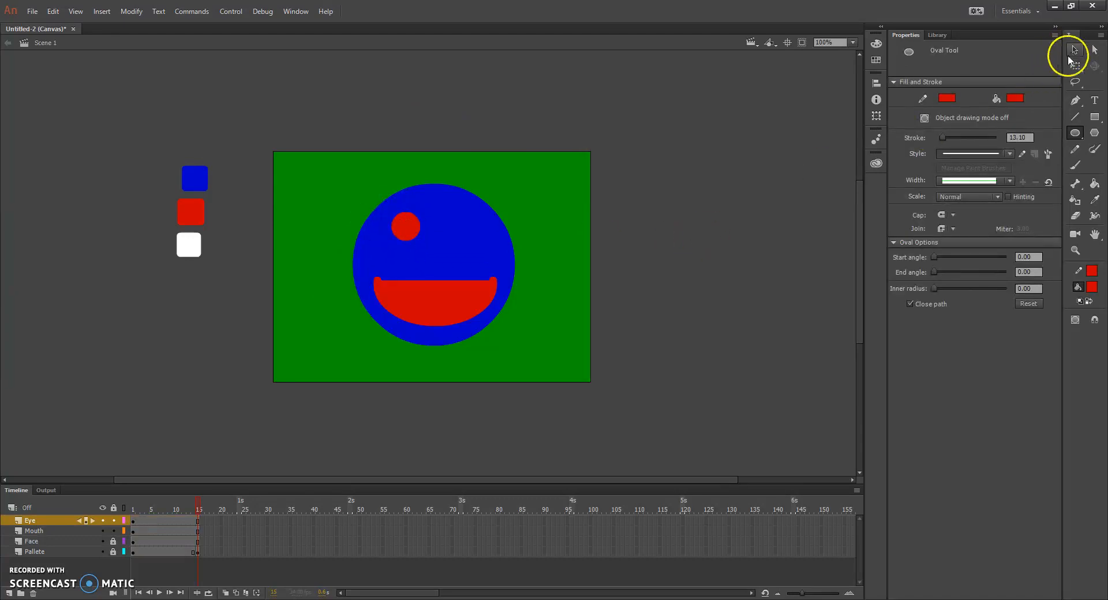
pyautogui.hotkey('ctrl', 'z')
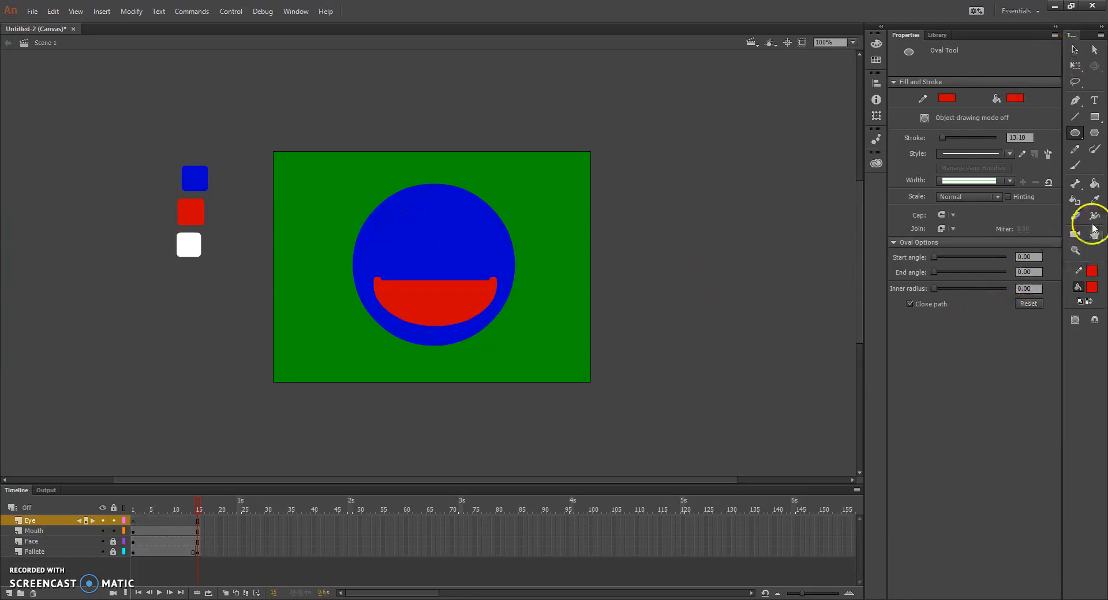
# Draw a circle about 43 px wide as the face's left eye, with fill and stroke sampled from the white palette square
pyautogui.click(1091, 287)
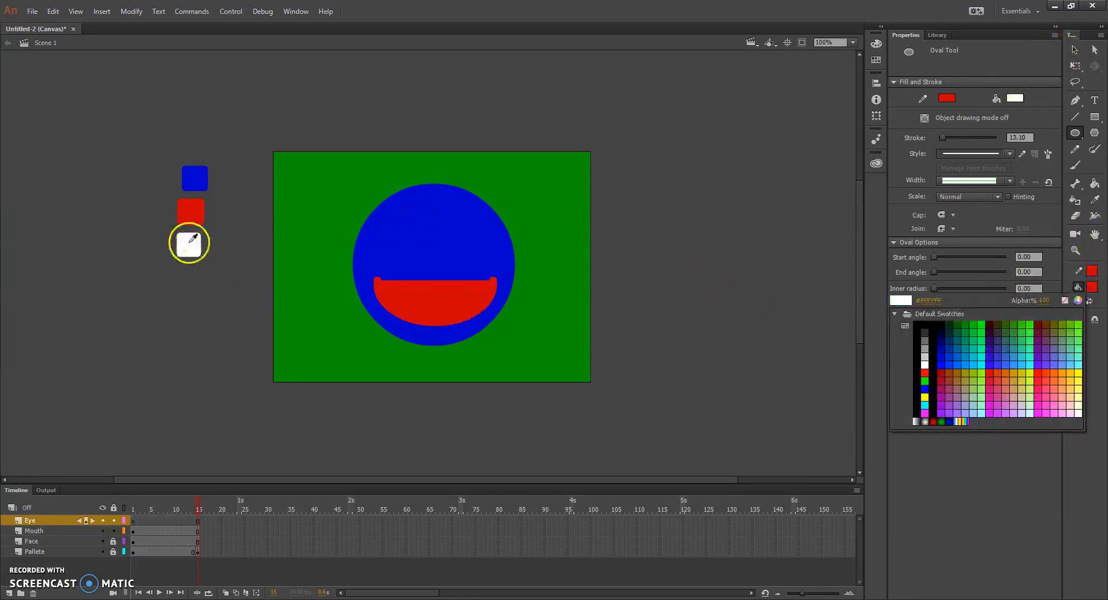
pyautogui.click(189, 244)
pyautogui.click(1091, 272)
pyautogui.click(1094, 283)
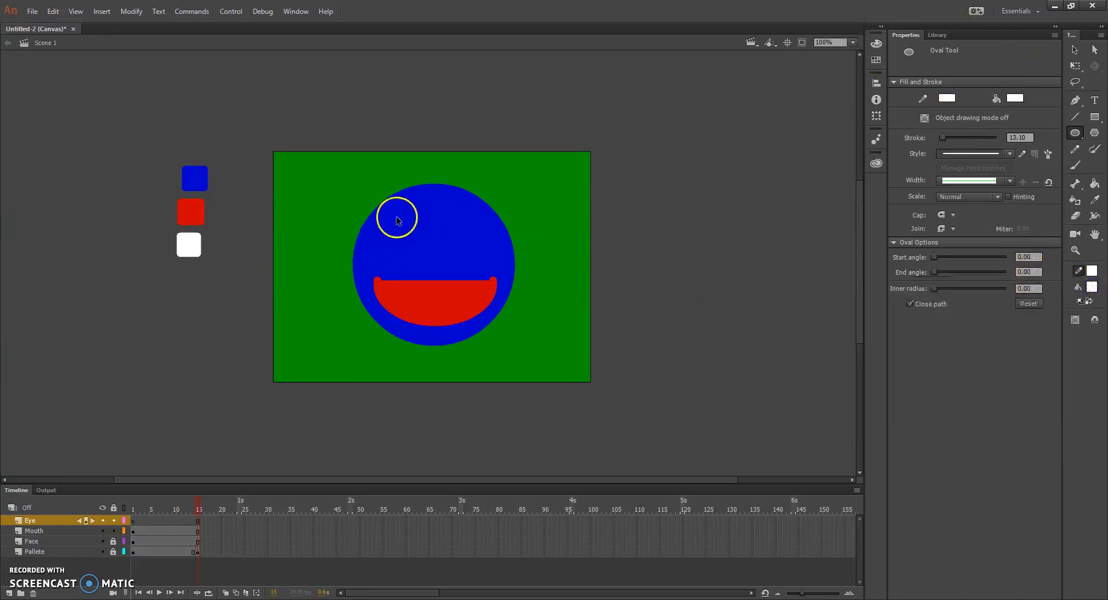
pyautogui.moveTo(393, 211); pyautogui.dragTo(422, 235)
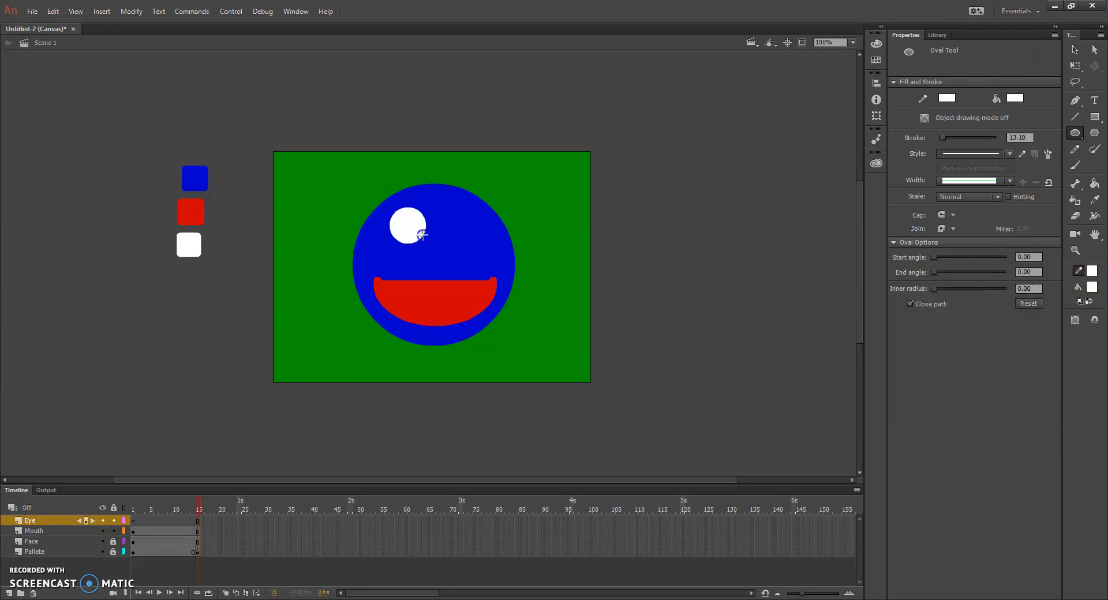
# Duplicate the white eye circle, placing the copy at the same height on the right side of the face at about X 308
pyautogui.click(1075, 50)
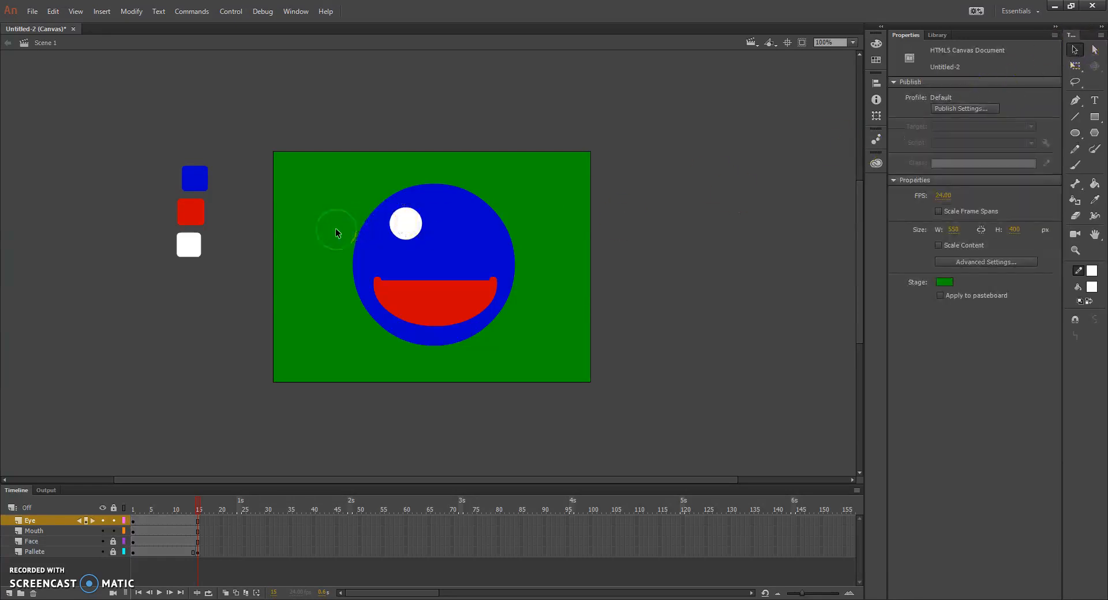
pyautogui.moveTo(420, 217); pyautogui.dragTo(462, 217)
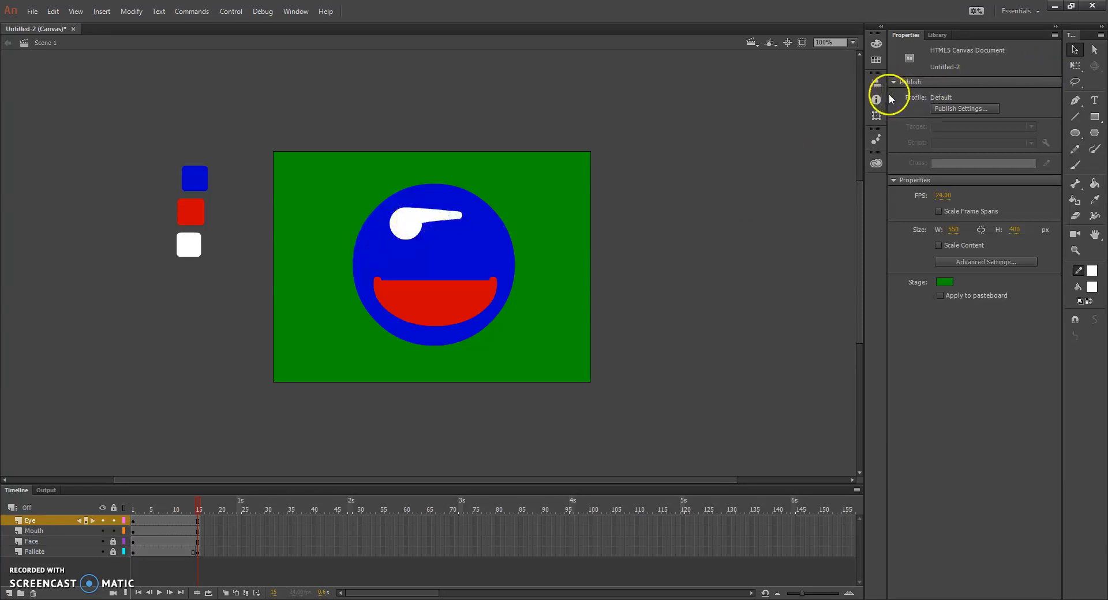
pyautogui.hotkey('ctrl', 'z')
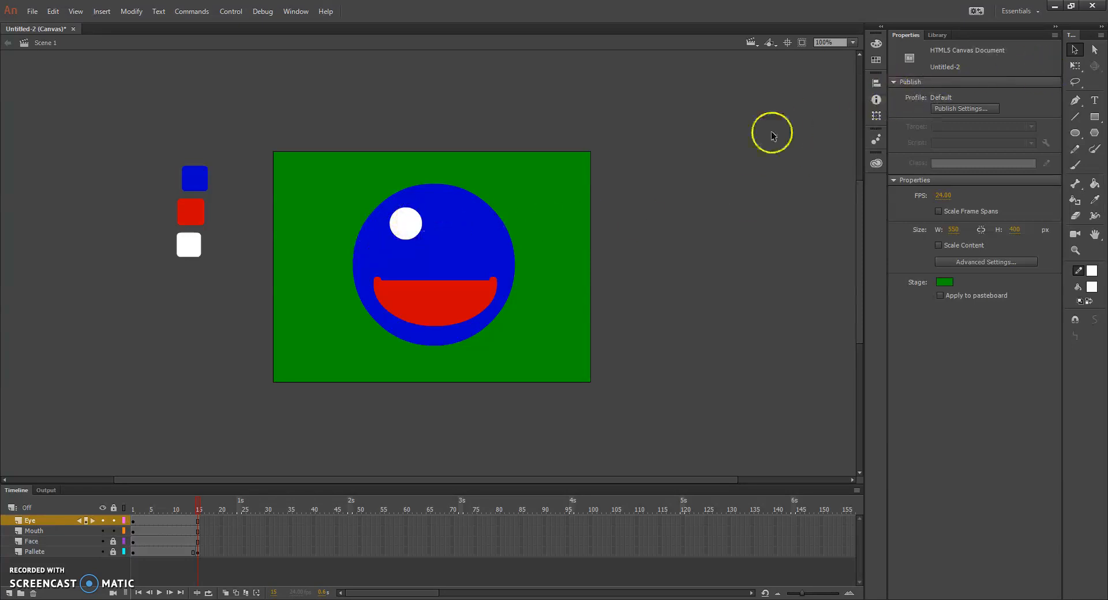
pyautogui.click(411, 227)
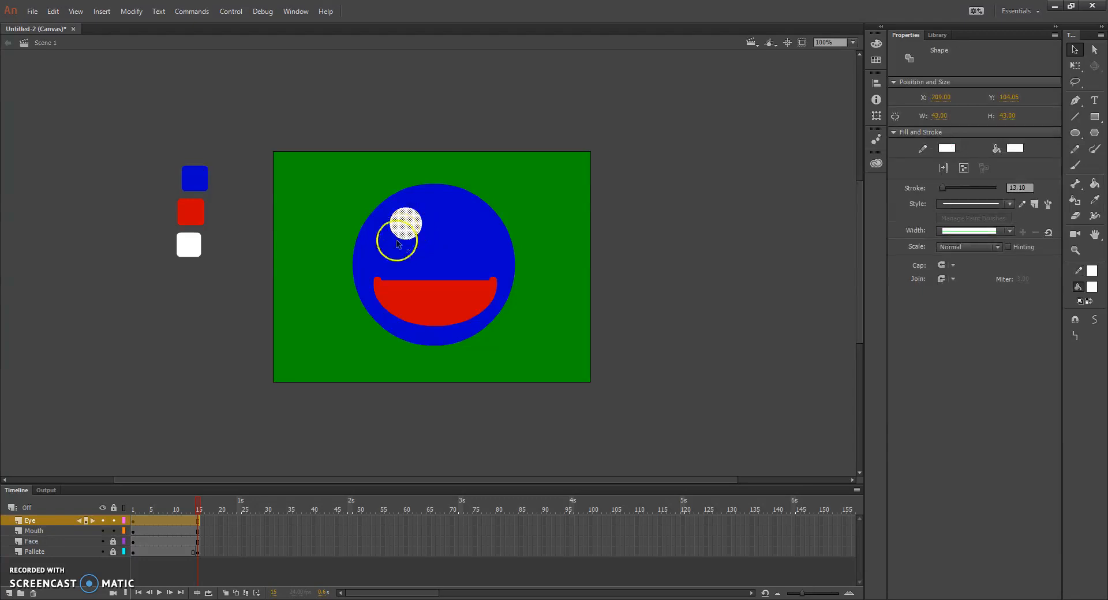
pyautogui.moveTo(406, 228); pyautogui.dragTo(463, 230)
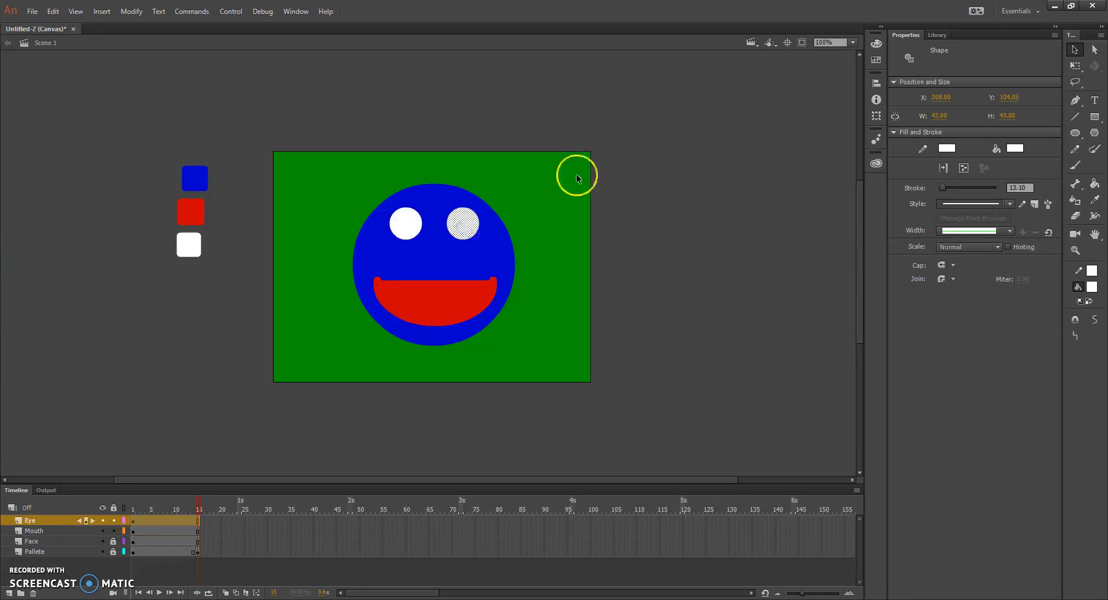
pyautogui.click(419, 114)
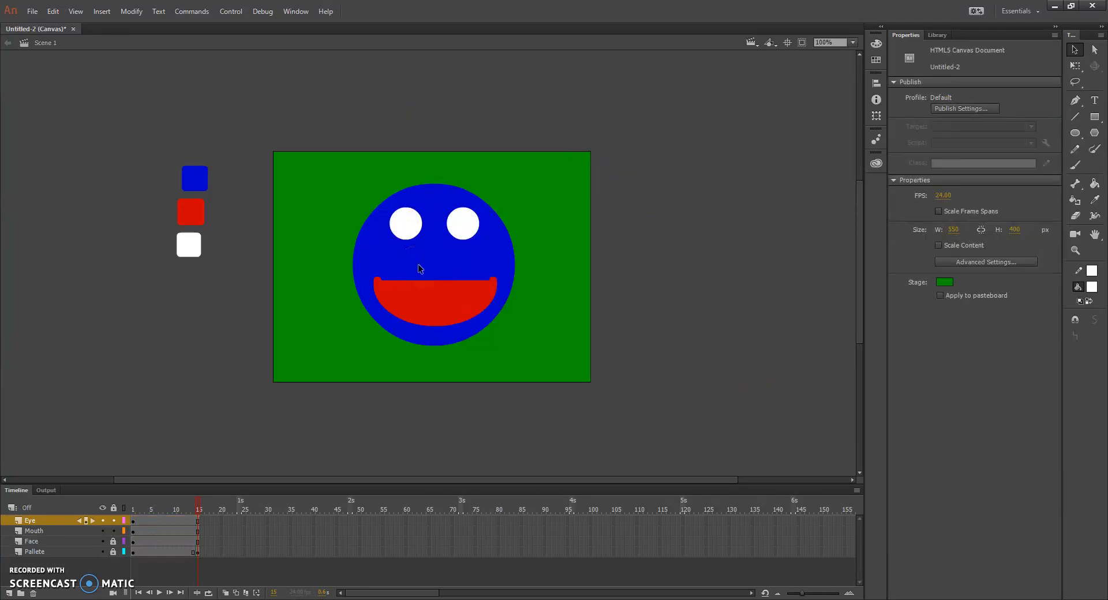
pyautogui.click(462, 318)
pyautogui.click(317, 538)
pyautogui.click(207, 522)
pyautogui.click(202, 532)
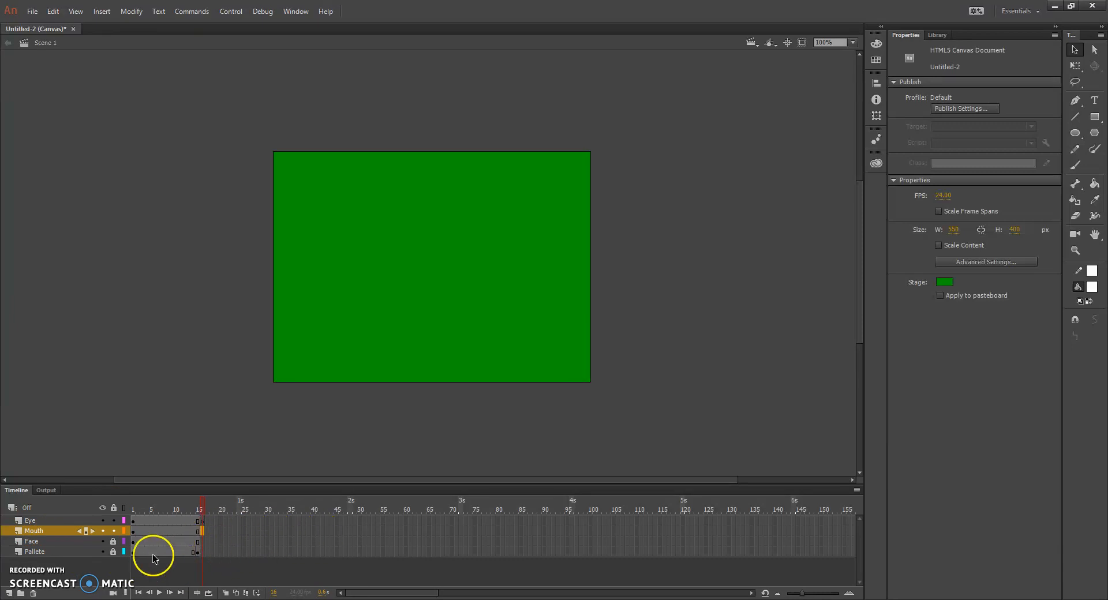
# Insert a keyframe at frame 30 of the Face layer and select frame 16 of the Eye layer
pyautogui.click(270, 543)
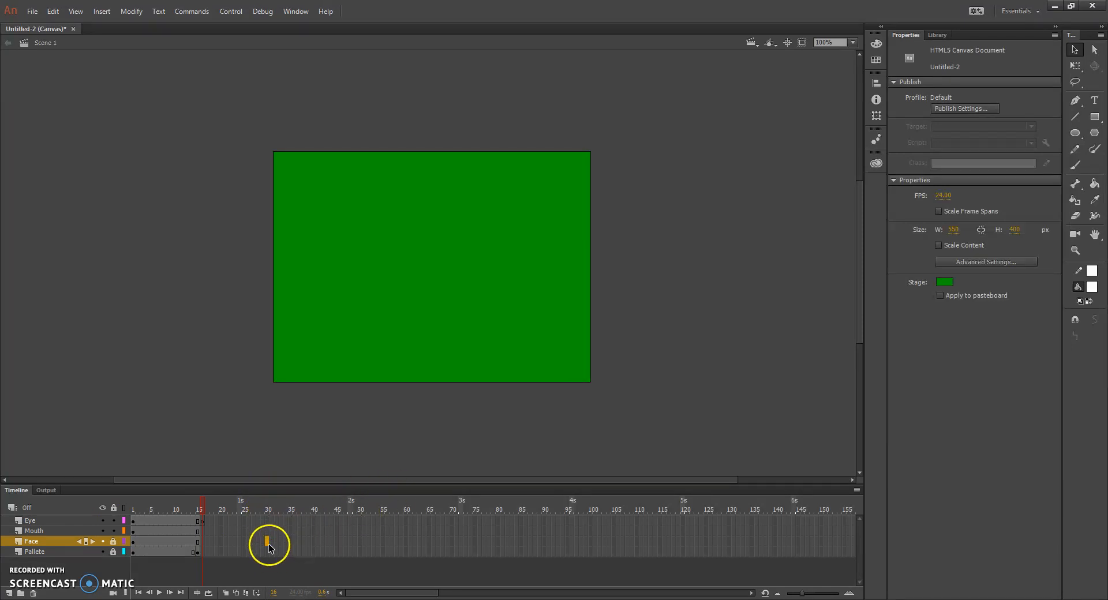
pyautogui.press('F5')
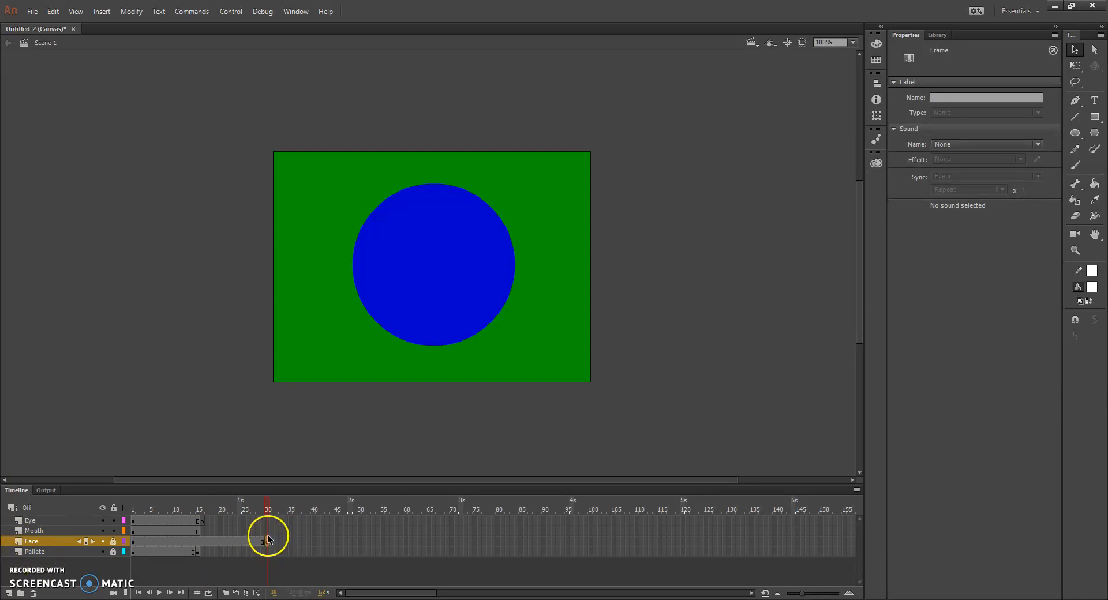
pyautogui.click(202, 522)
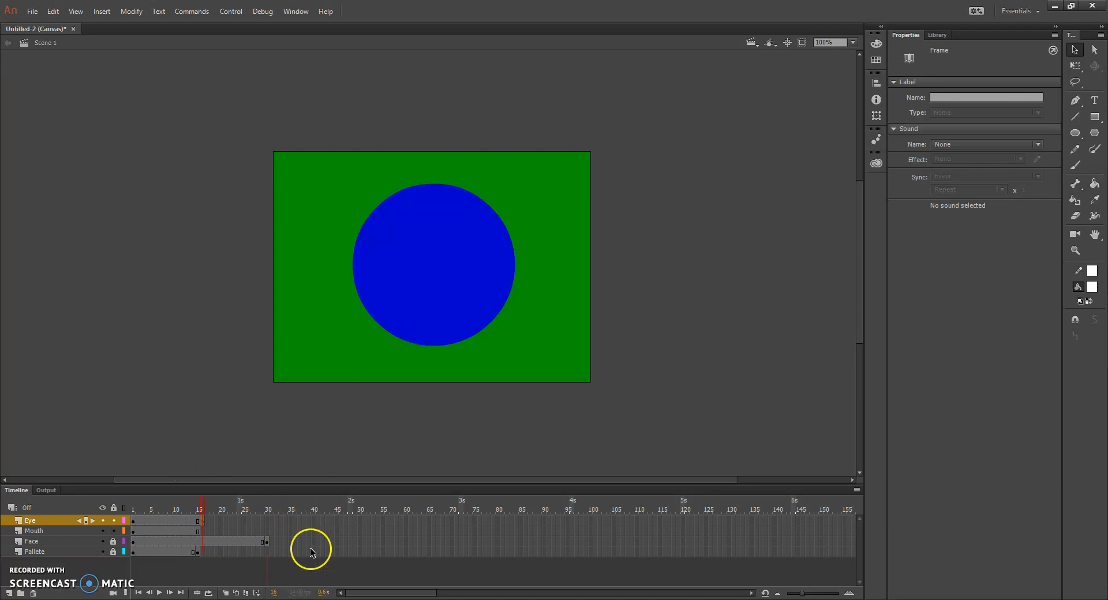
# Turn on onion skinning and draw a white circle about 34 px wide over the left eye's outline at frame 16 of the Eye layer
pyautogui.click(237, 594)
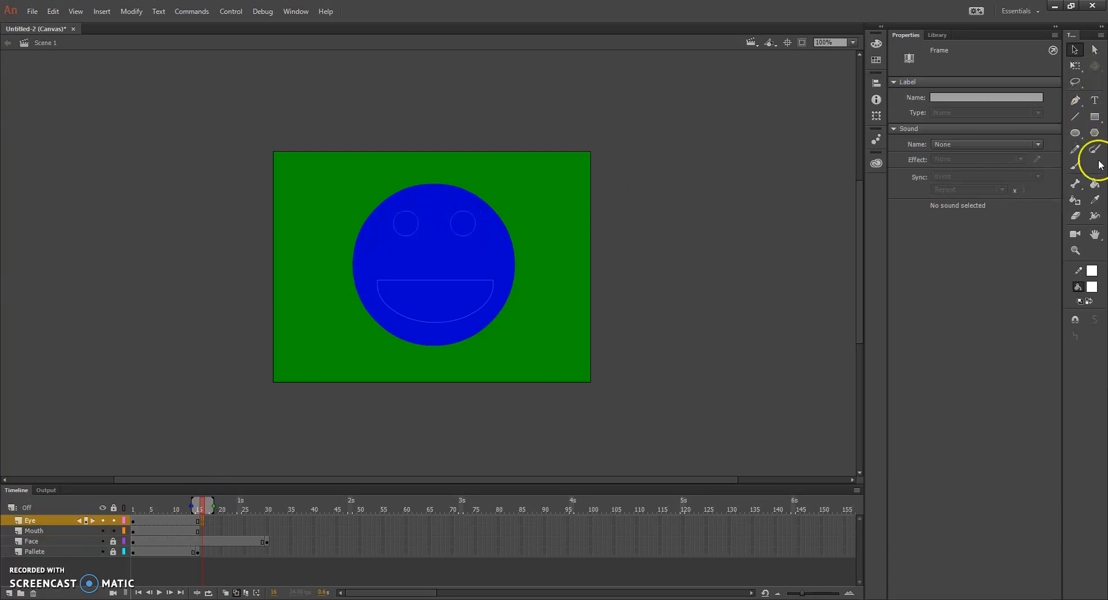
pyautogui.click(1076, 136)
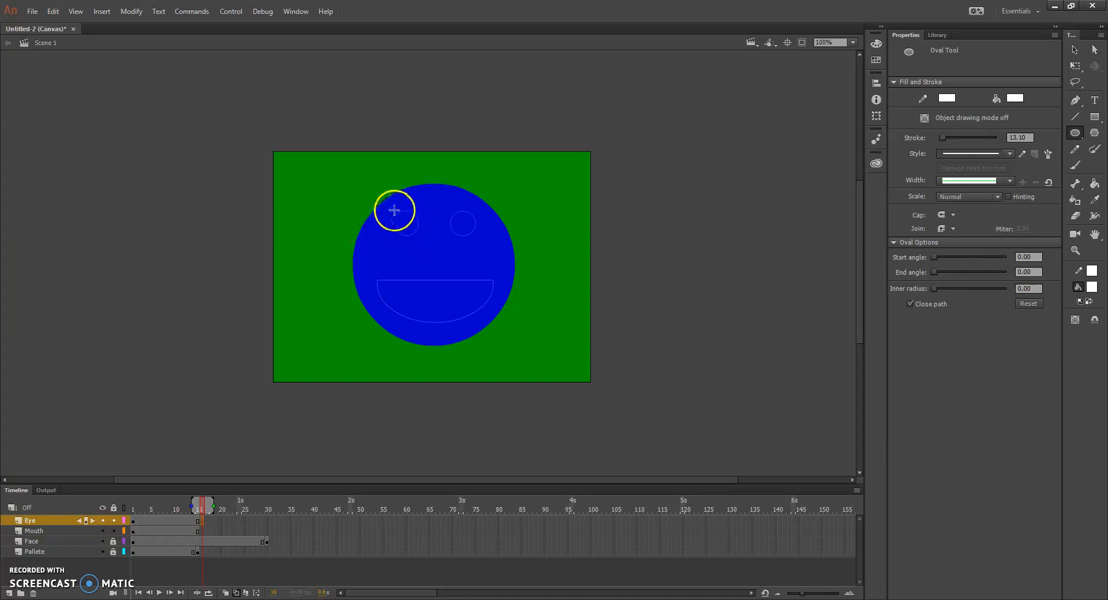
pyautogui.moveTo(396, 211); pyautogui.dragTo(400, 214)
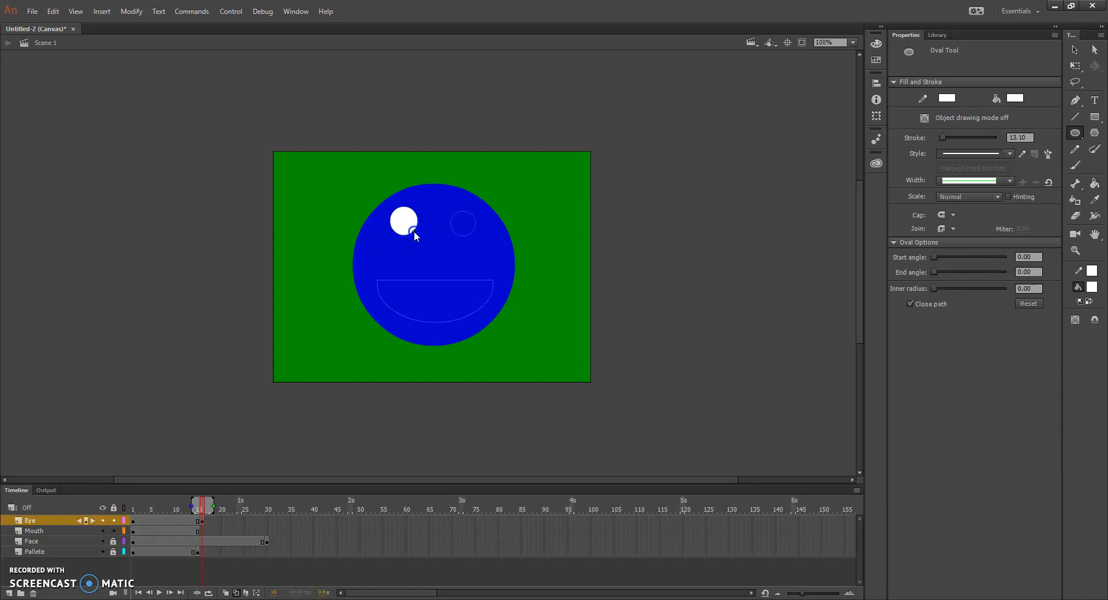
# Lock the Mouth layer and delete the lower part of the white circle to form a half-closed eye
pyautogui.click(1075, 50)
pyautogui.click(113, 531)
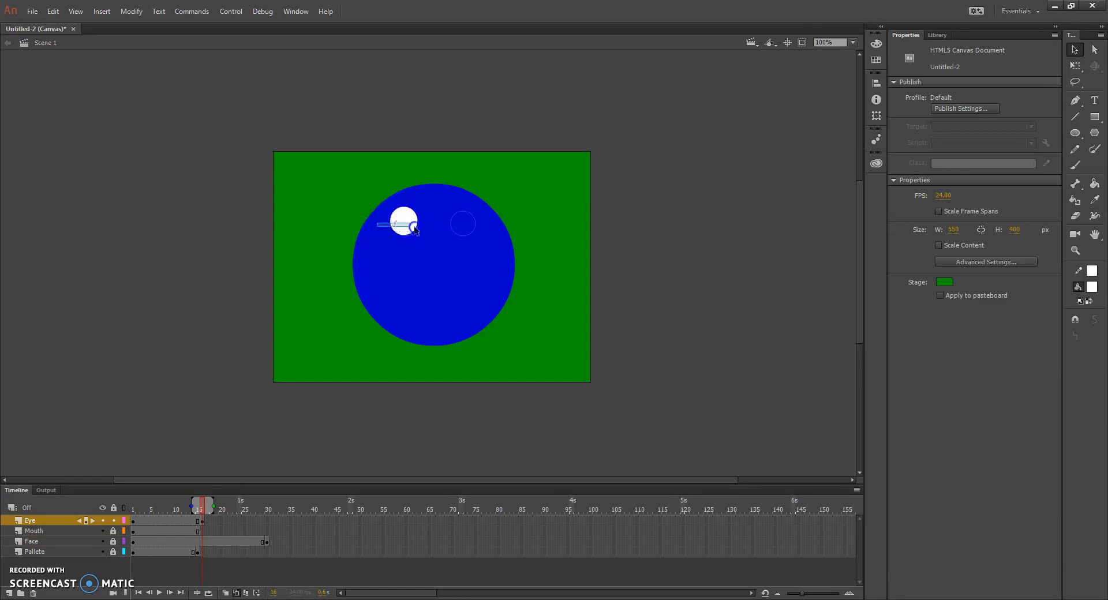
pyautogui.moveTo(434, 245); pyautogui.dragTo(435, 247)
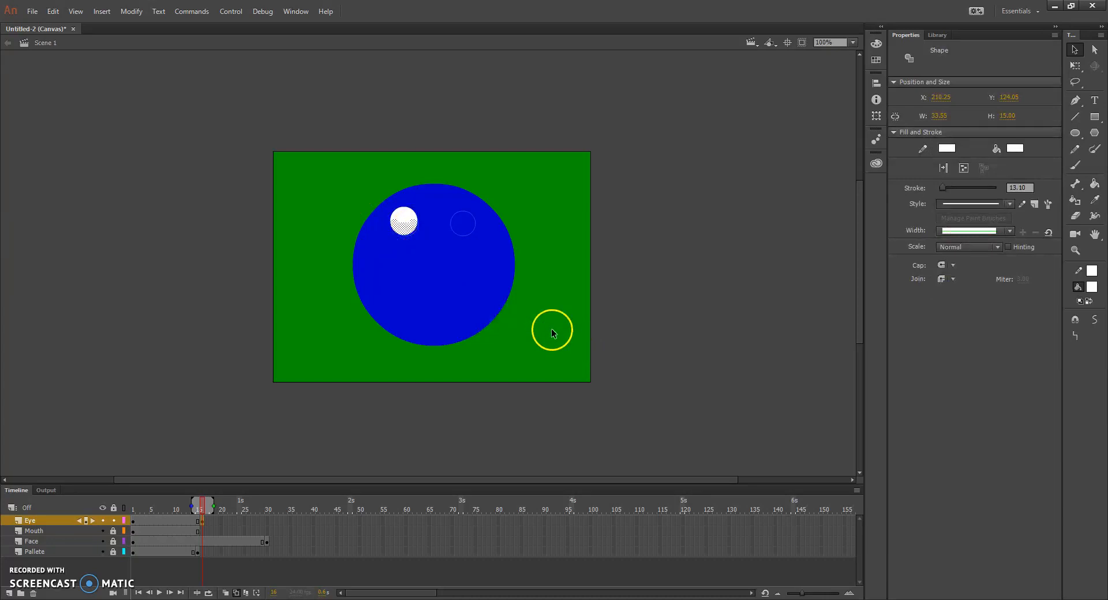
pyautogui.press('Delete')
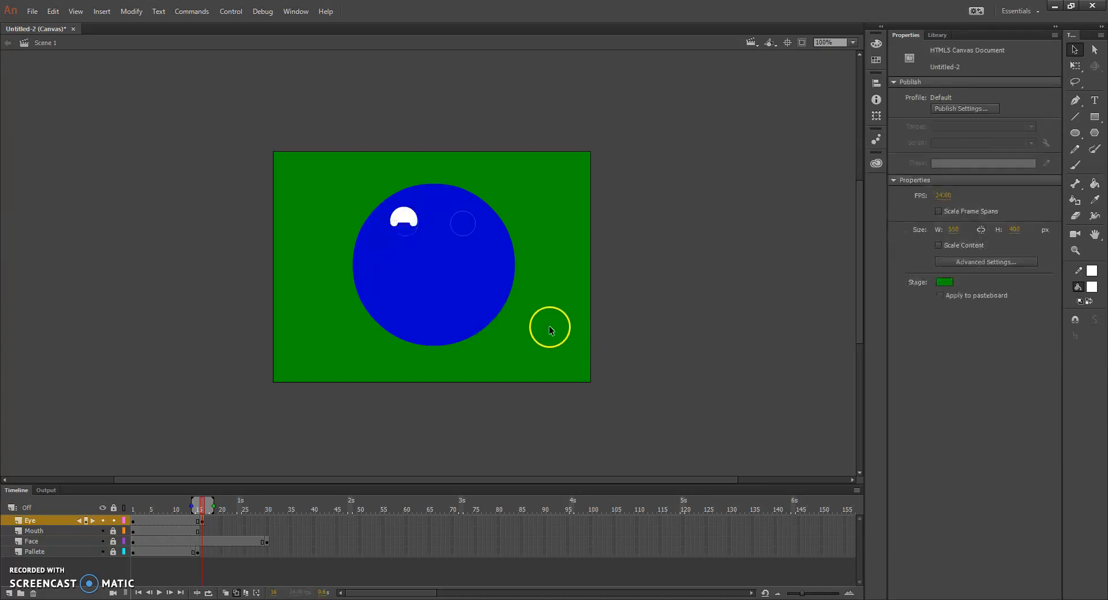
# Move the half-closed eye level to the right eye's outline at X 313 and place a duplicate over the left eye's outline
pyautogui.click(401, 218)
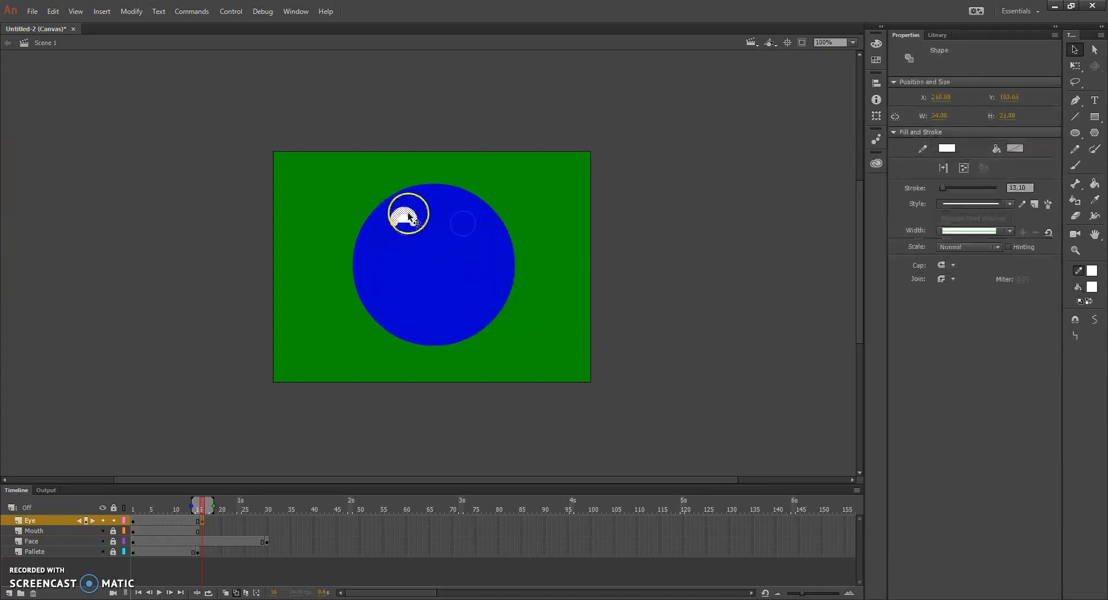
pyautogui.doubleClick(406, 219)
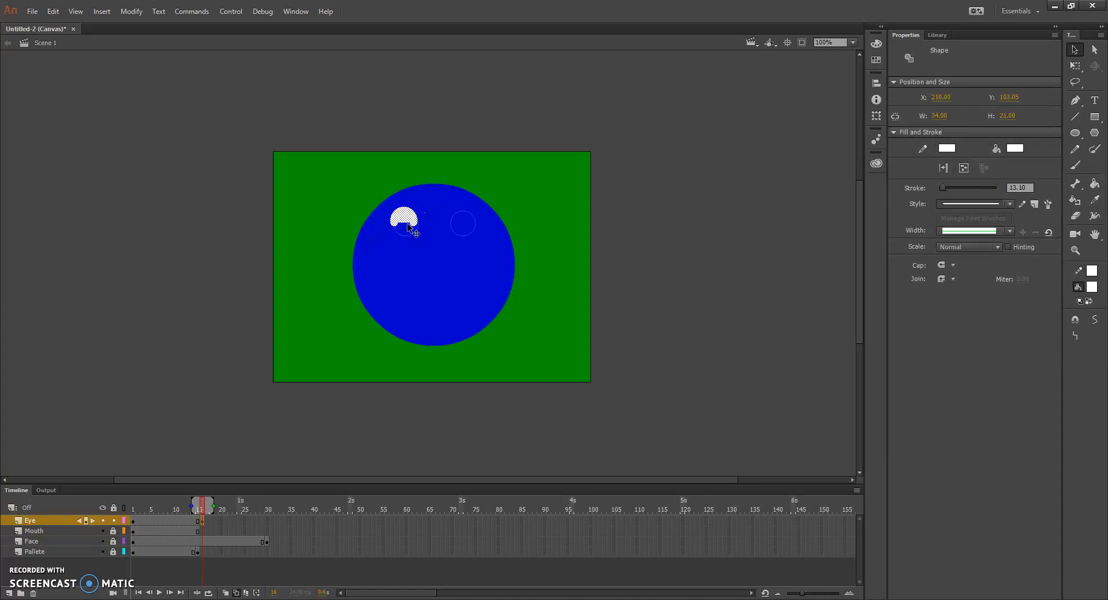
pyautogui.moveTo(406, 219); pyautogui.dragTo(457, 215)
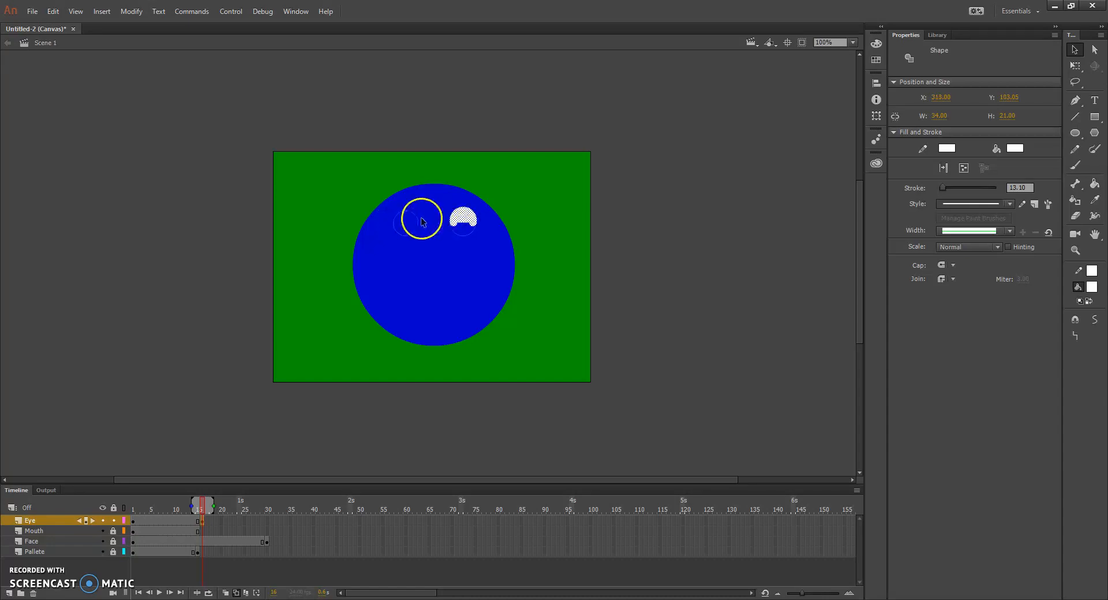
pyautogui.click(459, 217)
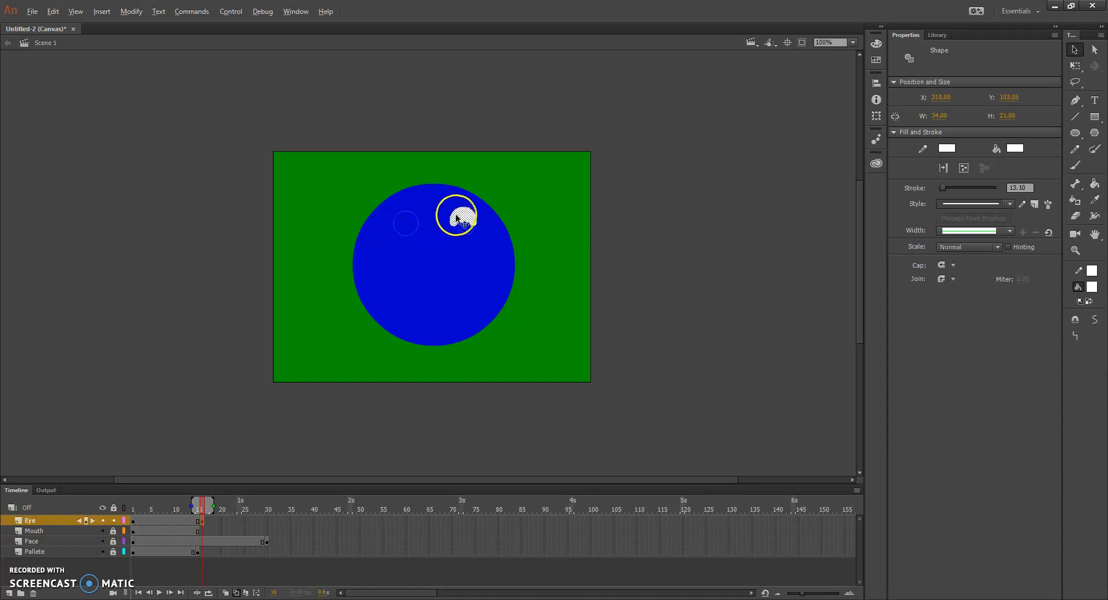
pyautogui.moveTo(462, 219); pyautogui.dragTo(407, 220)
pyautogui.click(540, 191)
pyautogui.click(693, 282)
pyautogui.click(409, 204)
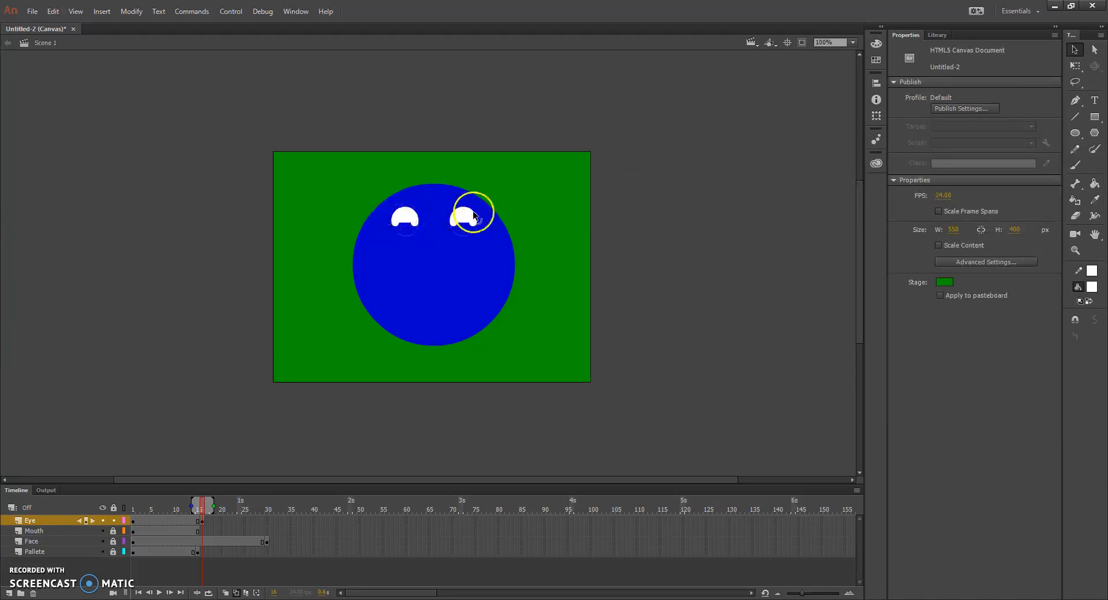
# Insert a keyframe at frame 30 of the Eye layer and select frame 16 of the Mouth layer with onion skinning on
pyautogui.click(272, 514)
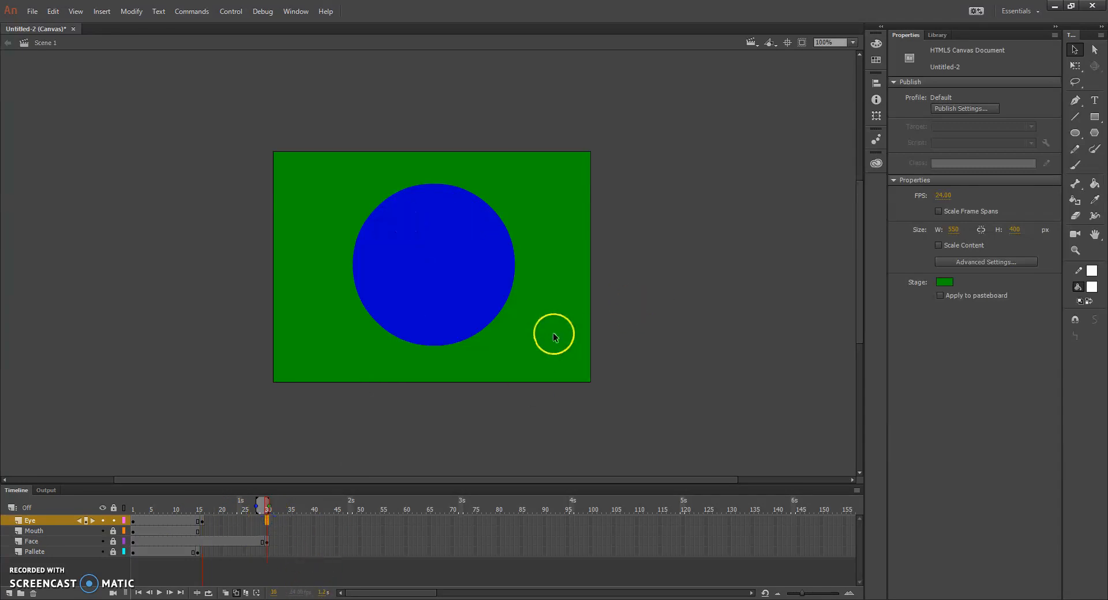
pyautogui.press('F6')
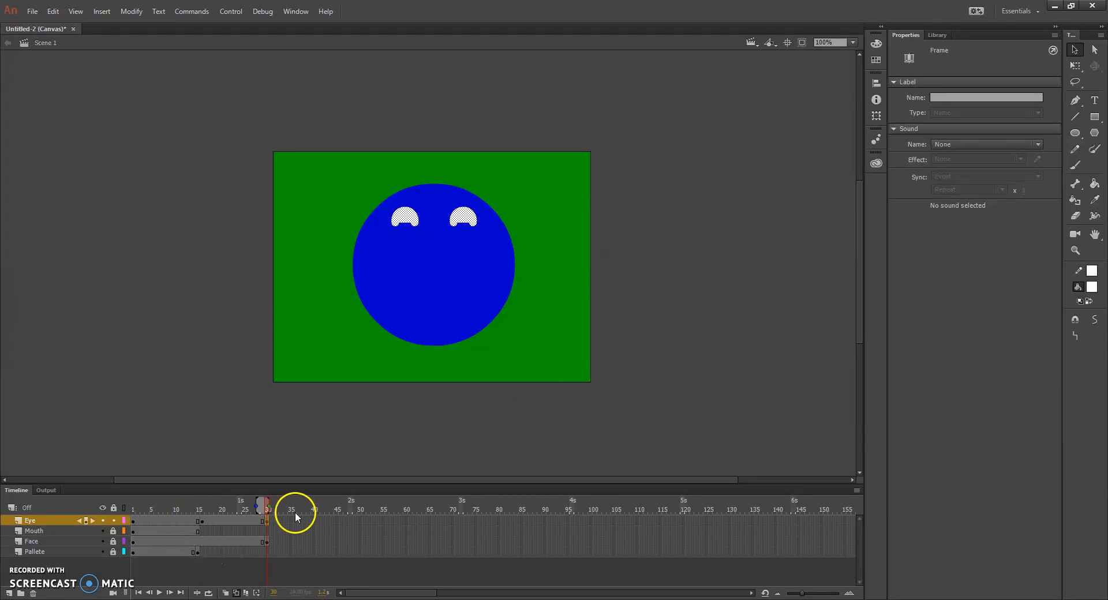
pyautogui.click(202, 531)
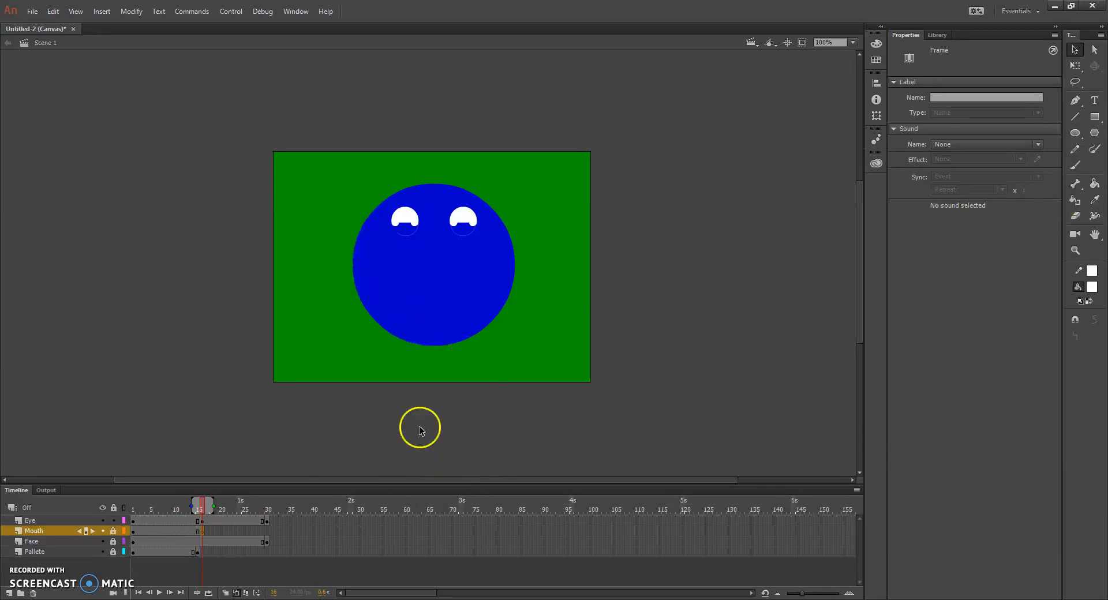
pyautogui.click(236, 594)
pyautogui.click(198, 531)
pyautogui.click(202, 531)
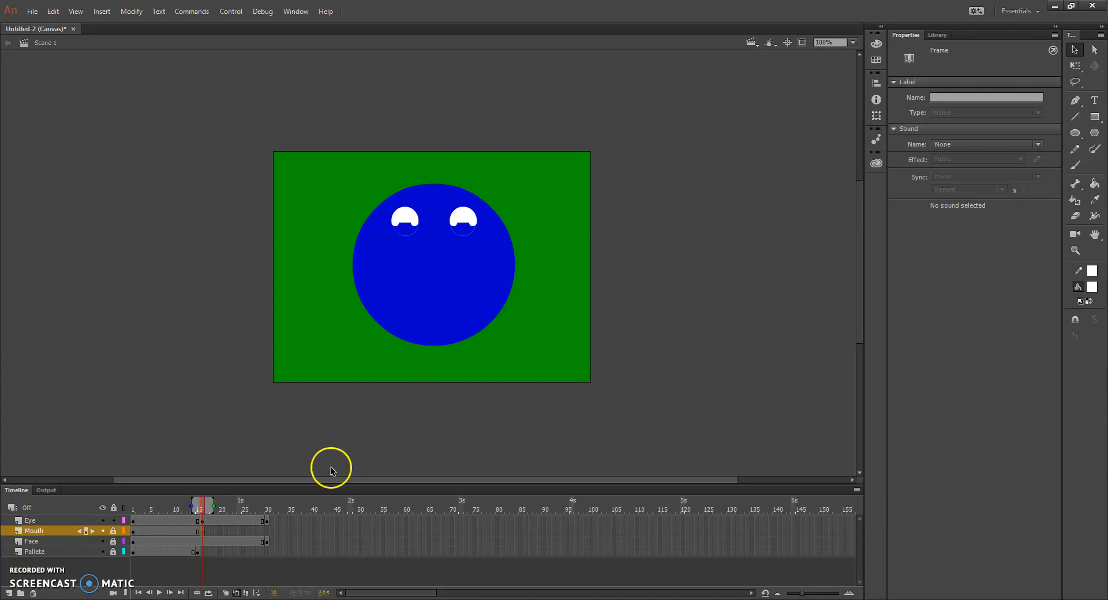
# Unlock the Mouth layer, lock the Eye layer, and keep frame 16 of Mouth selected
pyautogui.click(112, 532)
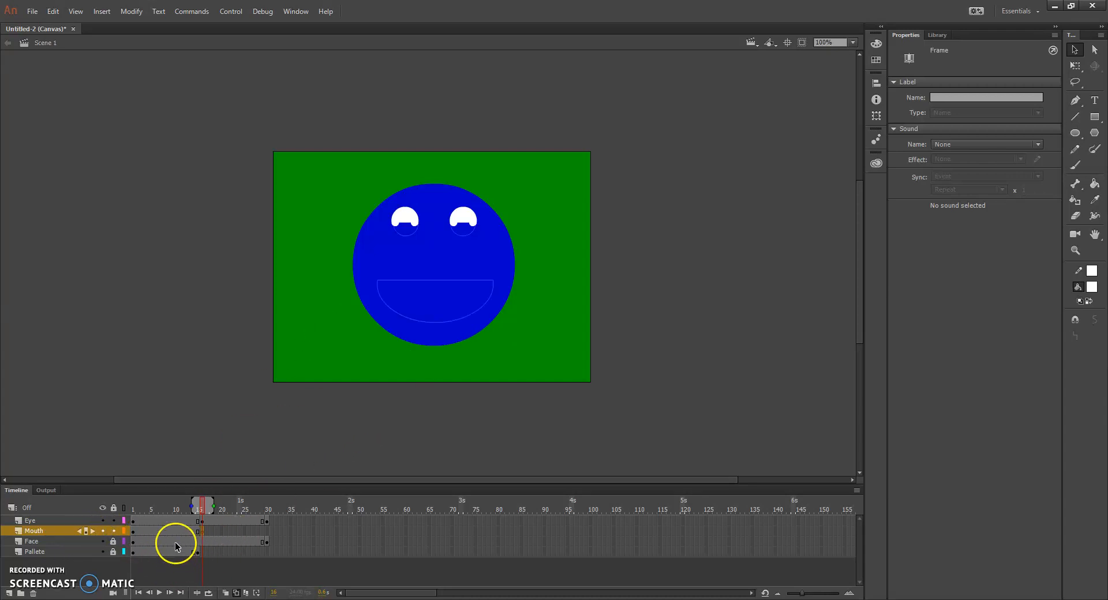
pyautogui.click(113, 521)
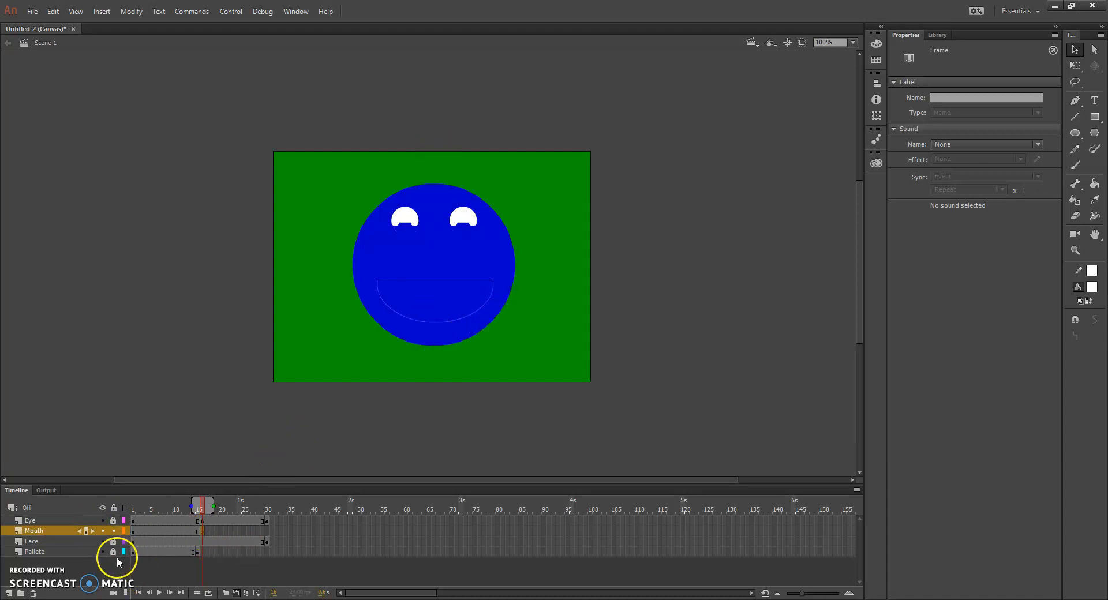
pyautogui.click(202, 533)
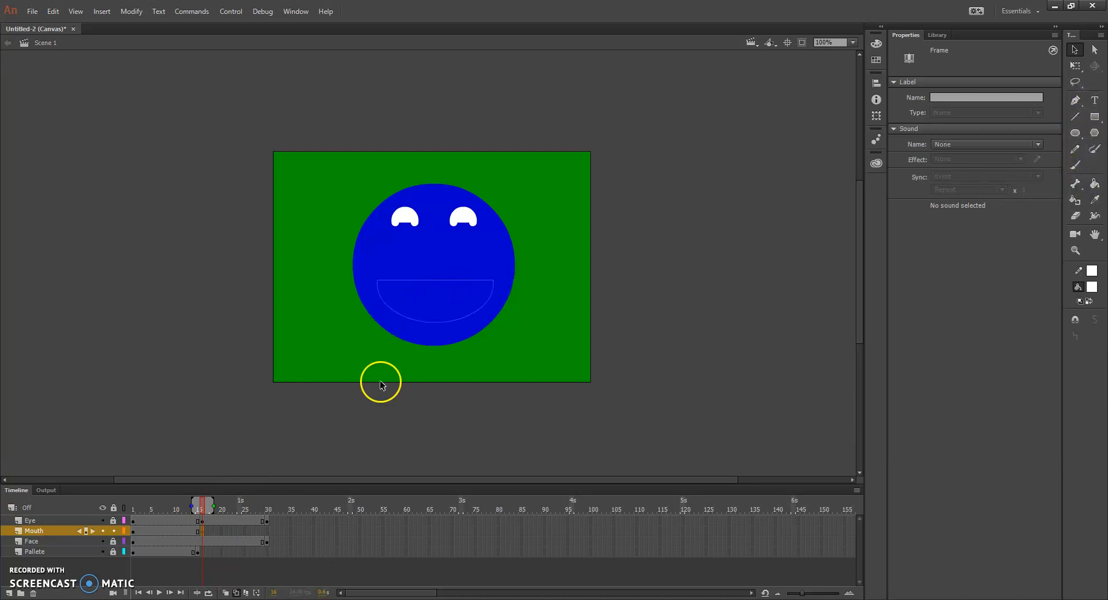
# Insert a keyframe at frame 30 of the Pallete layer to extend the color squares along the timeline
pyautogui.click(1092, 287)
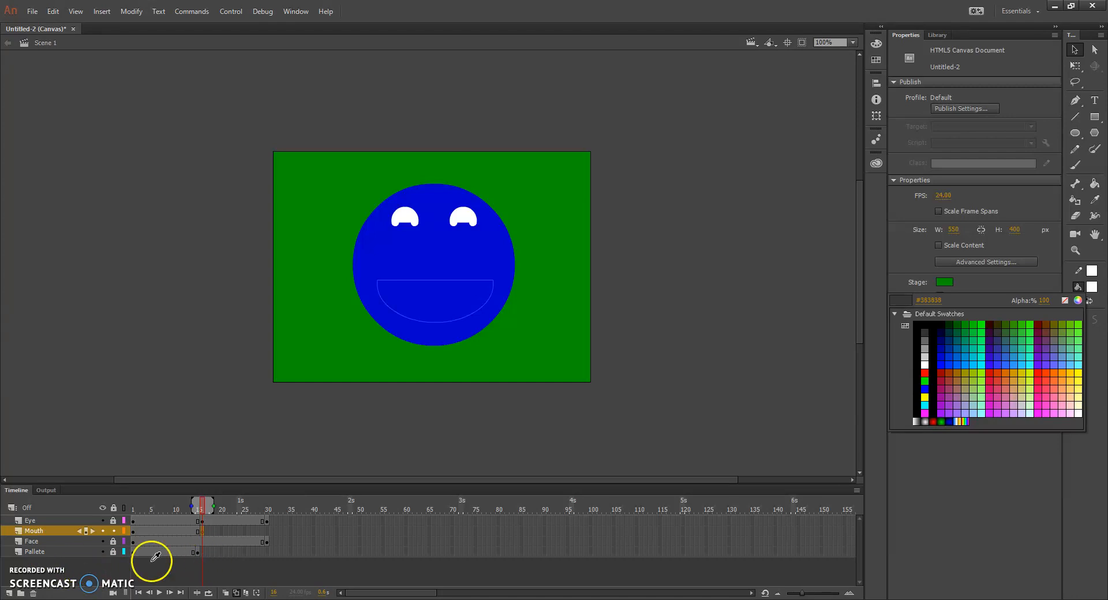
pyautogui.click(1075, 50)
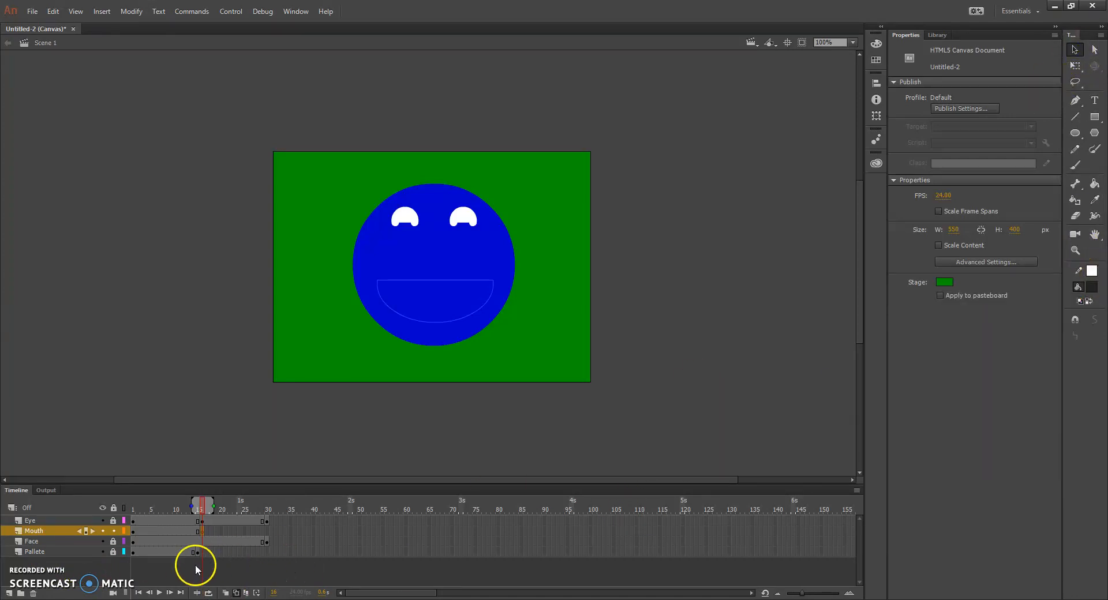
pyautogui.click(267, 552)
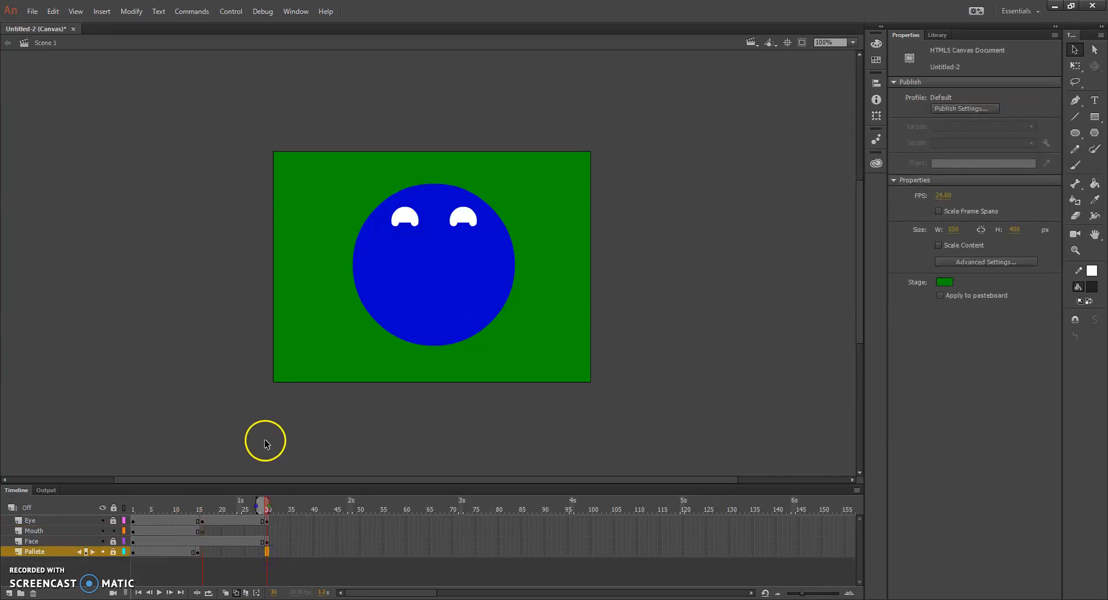
pyautogui.press('F6')
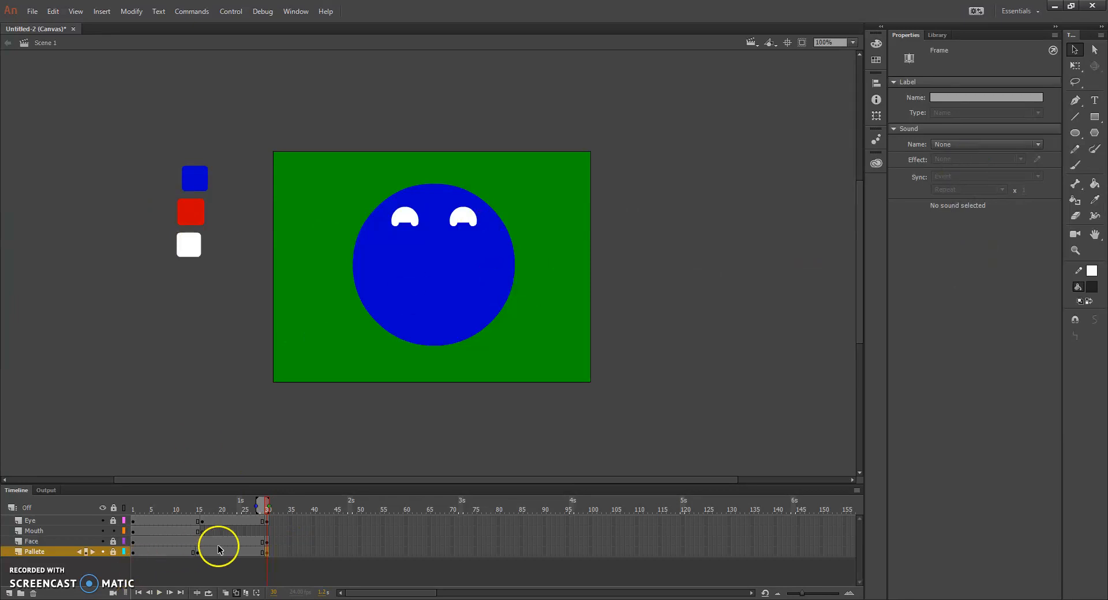
# At frame 16 of the Mouth layer, set both fill and stroke to the red sampled from the palette square
pyautogui.click(203, 531)
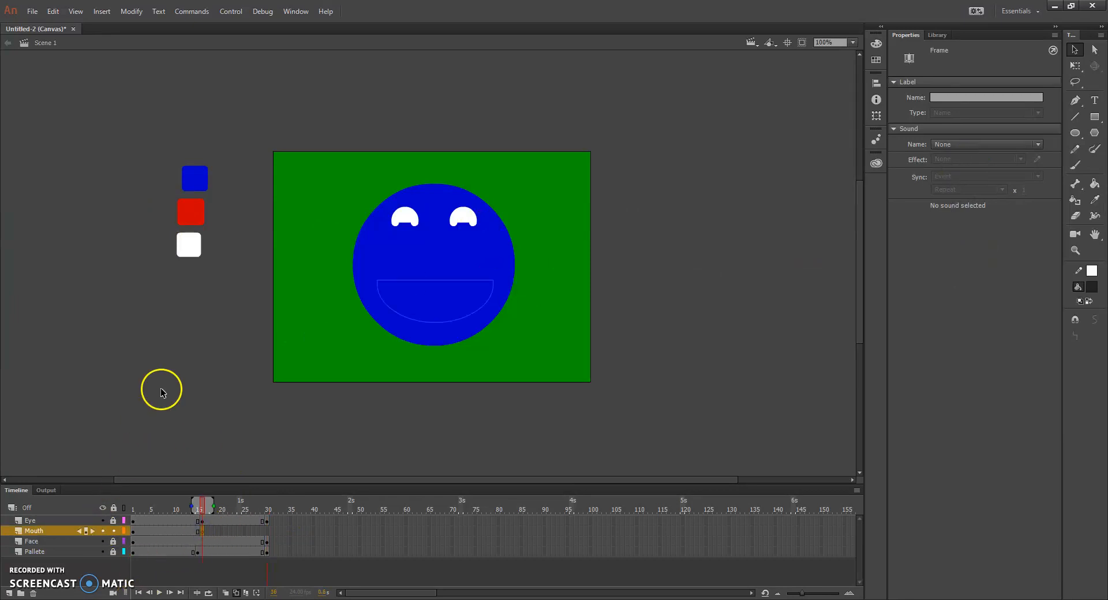
pyautogui.click(1091, 287)
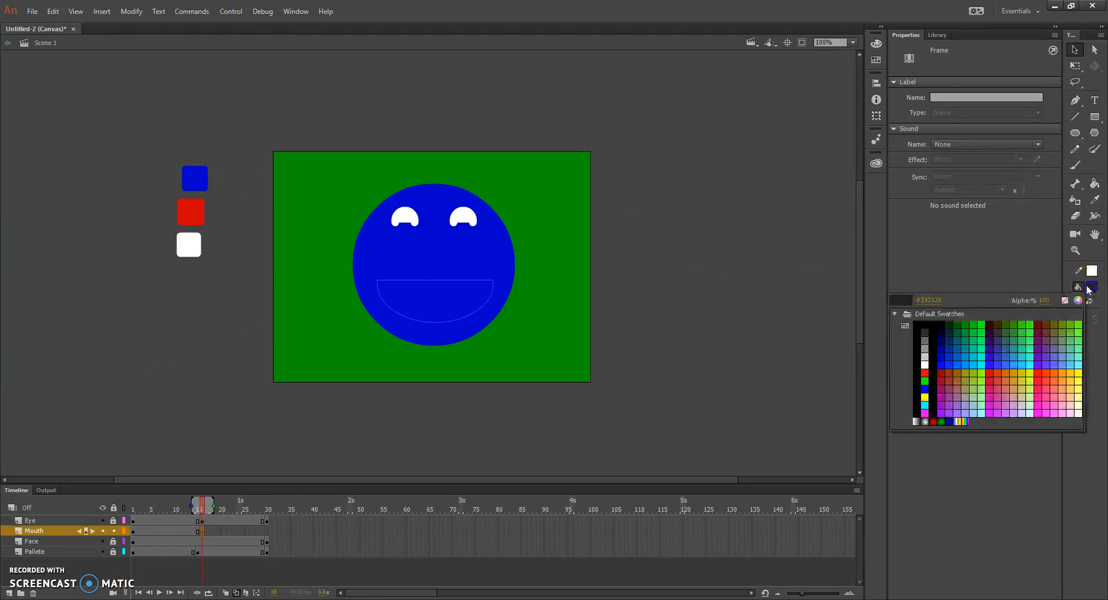
pyautogui.click(187, 218)
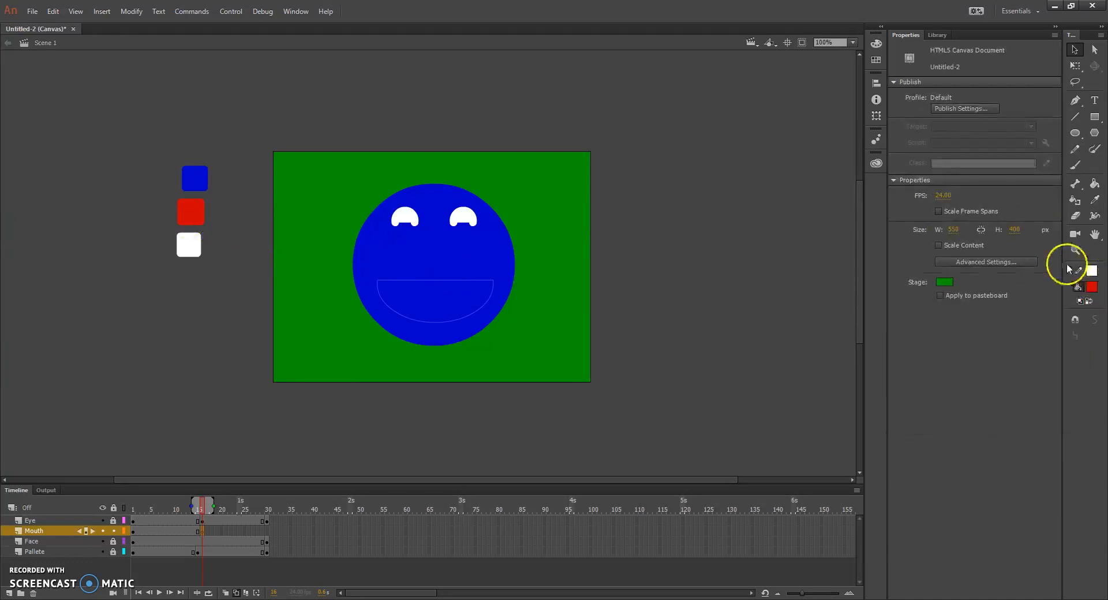
pyautogui.click(1092, 270)
pyautogui.click(1093, 287)
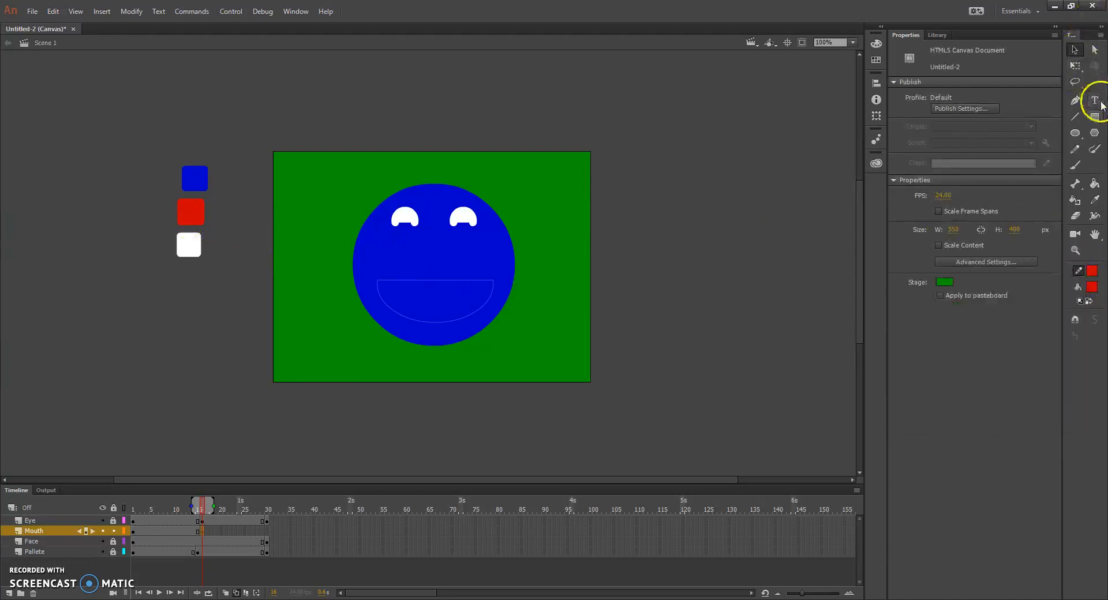
# Draw a red oval about 192 by 135 px on the Mouth layer and move it down over the previous mouth's outline
pyautogui.click(1076, 133)
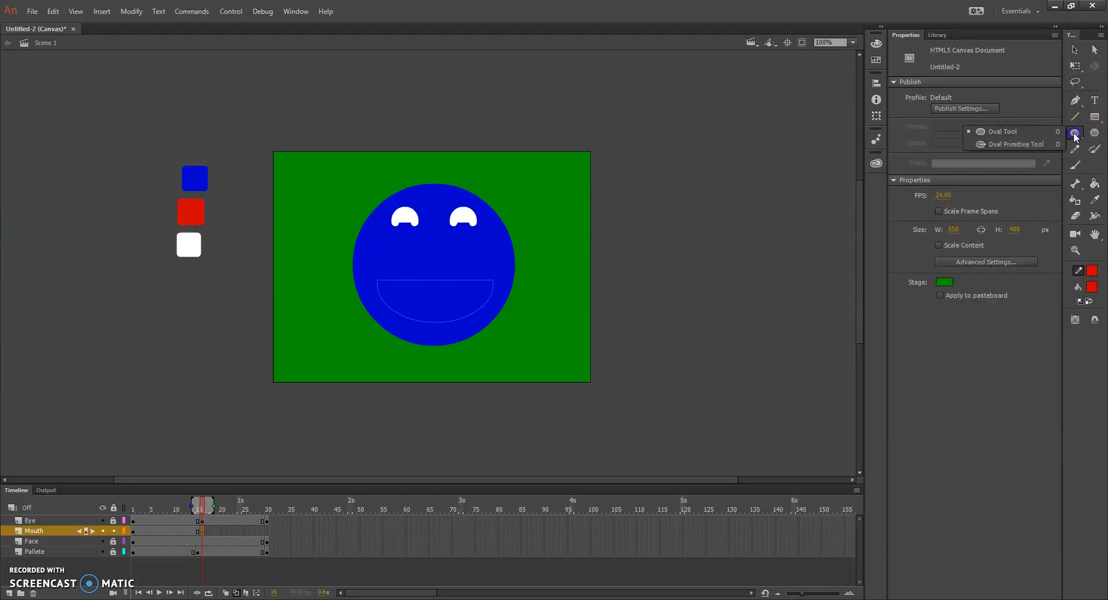
pyautogui.click(1044, 132)
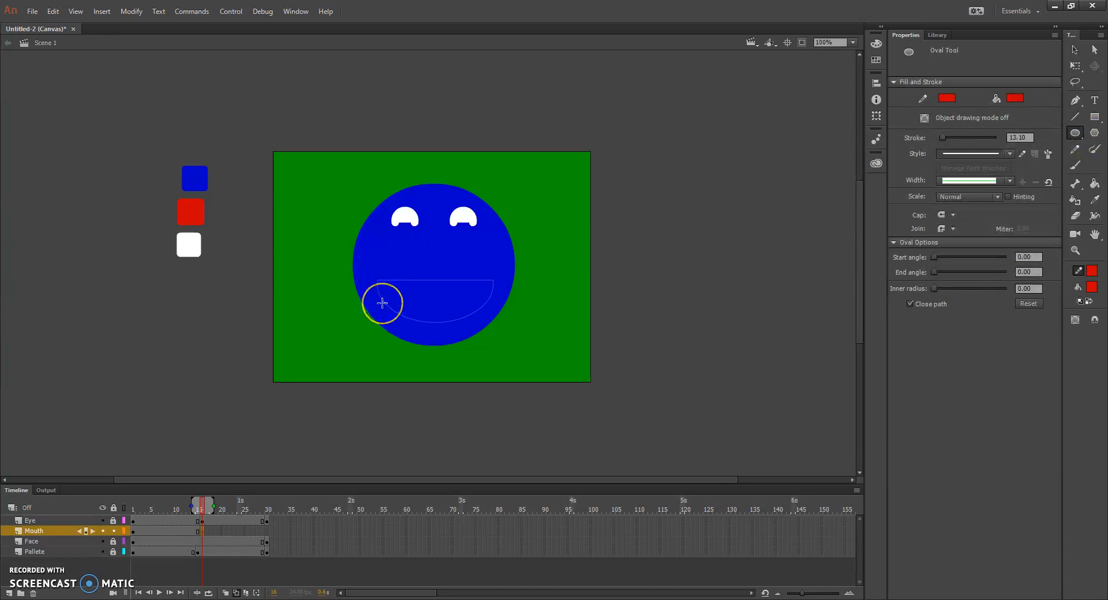
pyautogui.moveTo(382, 304); pyautogui.dragTo(493, 233)
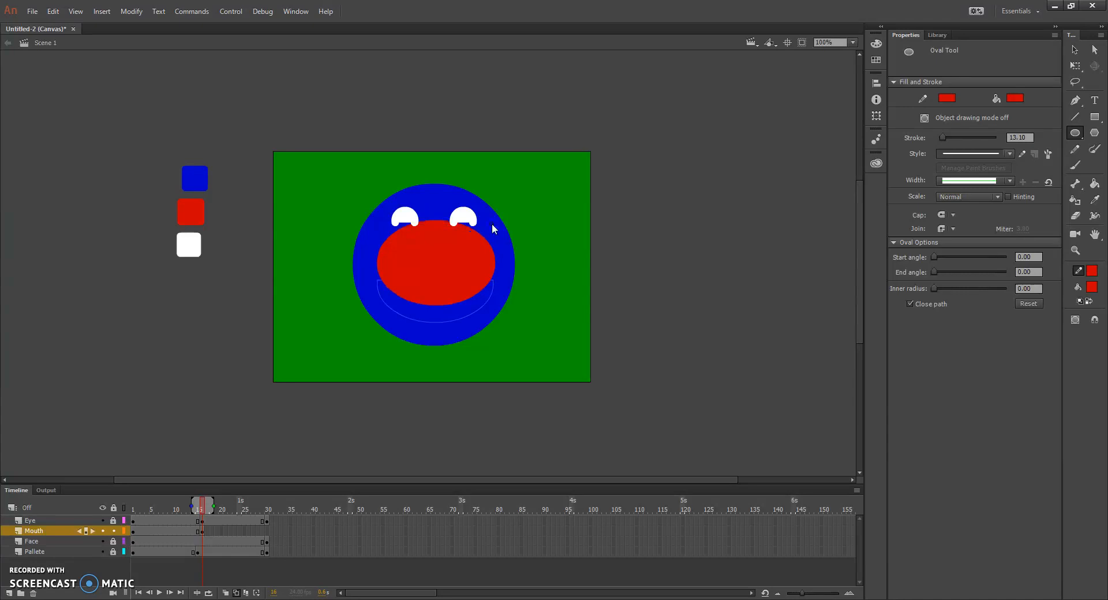
pyautogui.click(1075, 50)
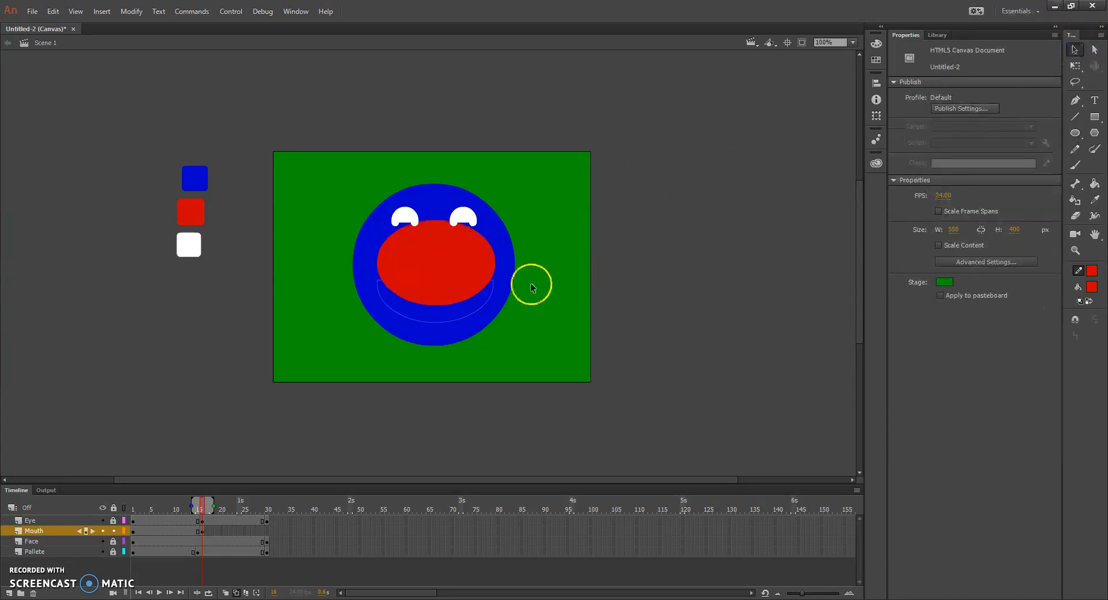
pyautogui.click(446, 254)
pyautogui.moveTo(435, 262); pyautogui.dragTo(438, 280)
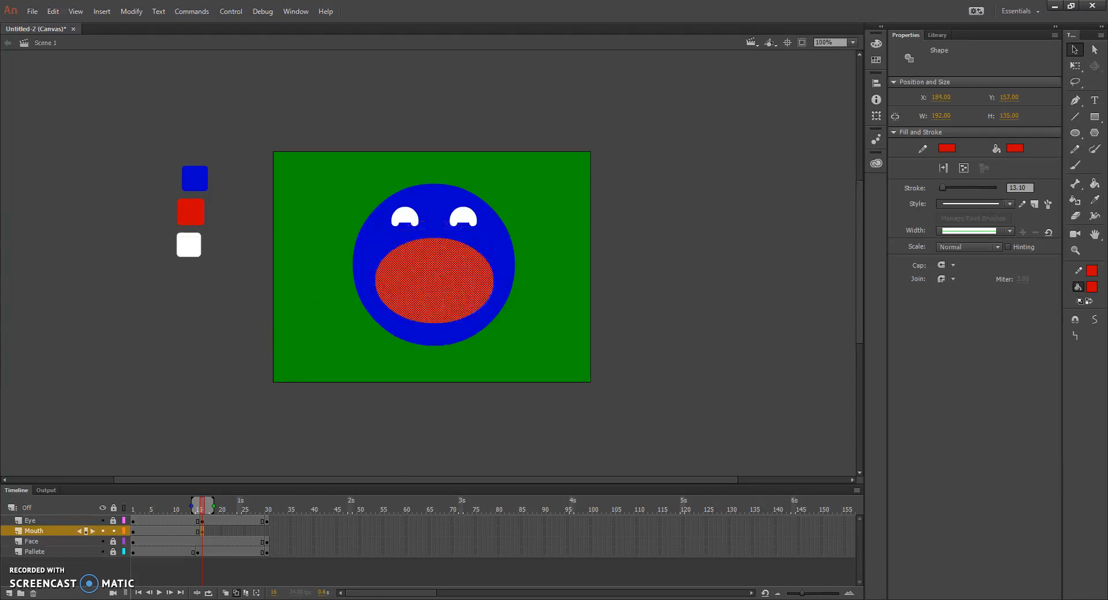
# Insert a keyframe at frame 30 of the Mouth layer and select a frame within the Eye layer's first span
pyautogui.click(267, 532)
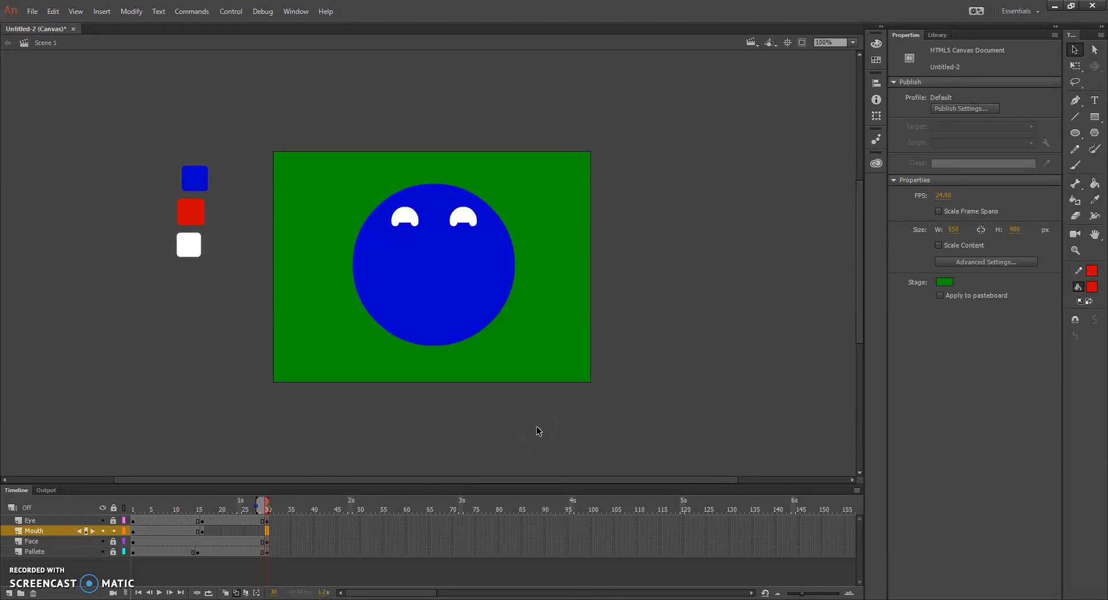
pyautogui.press('F6')
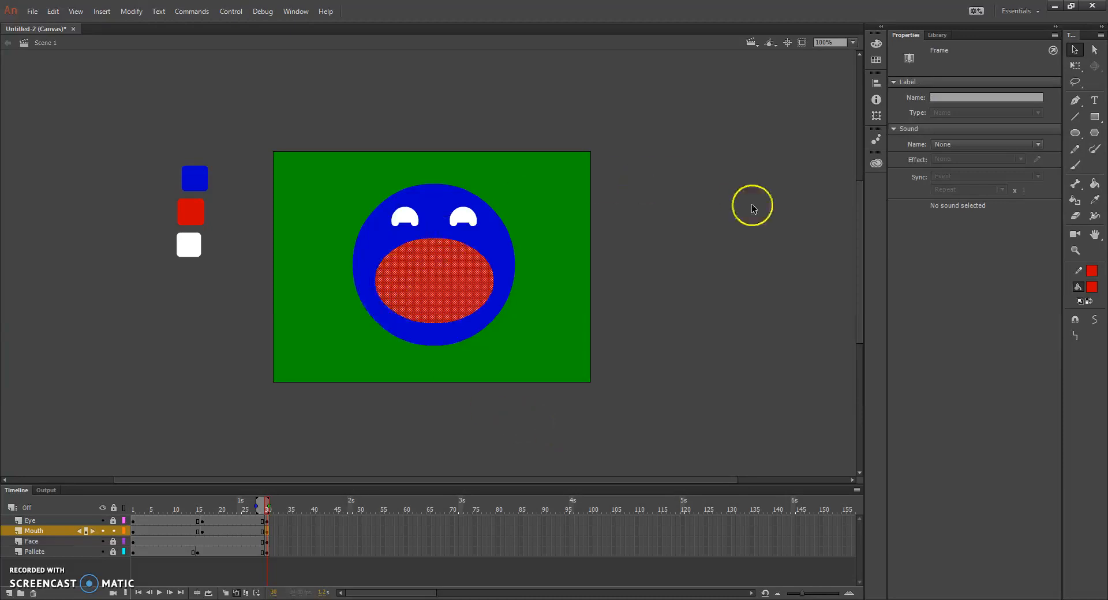
pyautogui.click(753, 208)
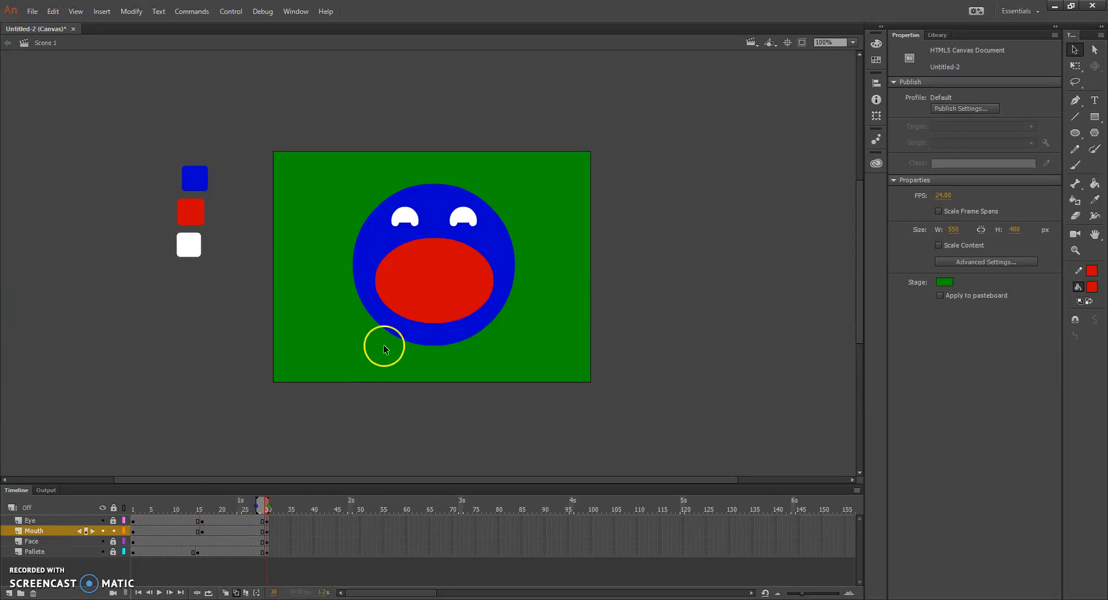
pyautogui.click(164, 521)
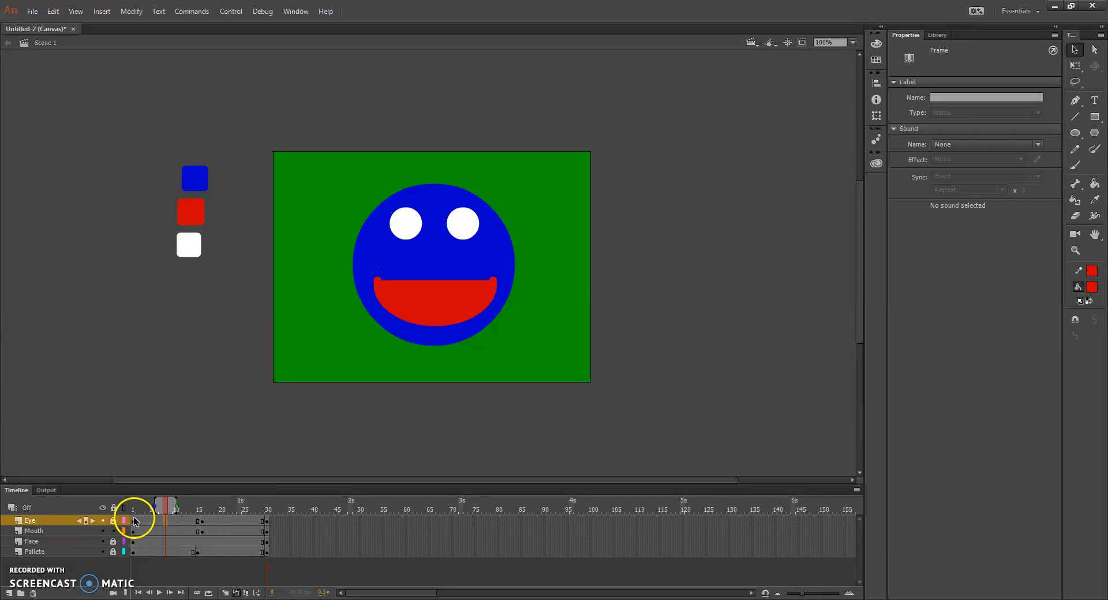
# Create shape tweens on the Eye and Mouth layers across their first spans, from frame 1 to the keyframe at frame 16
pyautogui.click(179, 521)
pyautogui.moveTo(180, 523); pyautogui.dragTo(184, 523)
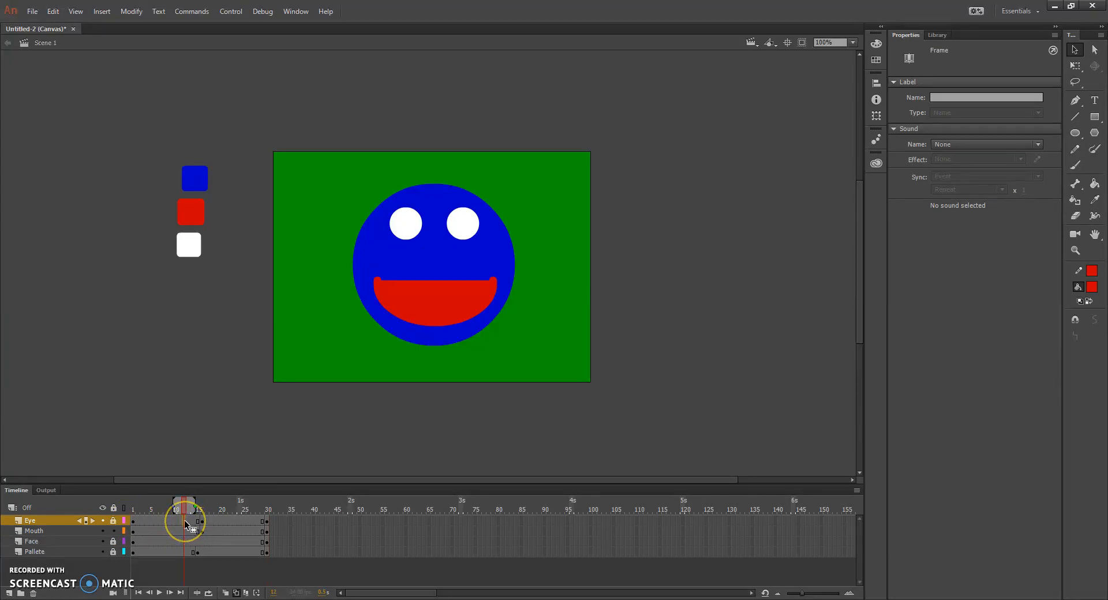
pyautogui.rightClick(184, 521)
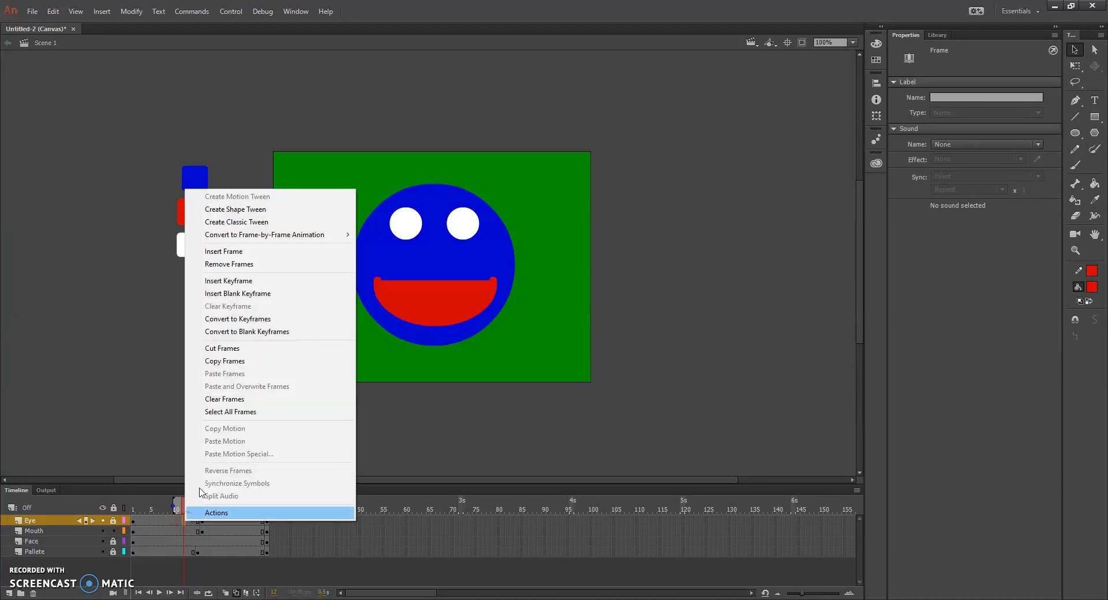
pyautogui.click(258, 212)
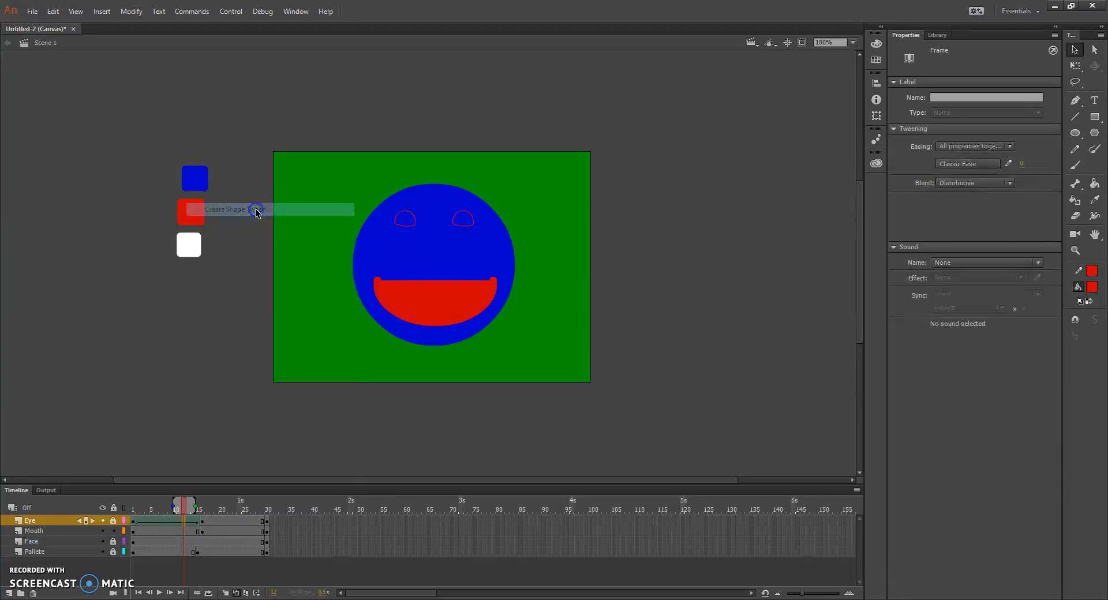
pyautogui.click(185, 531)
pyautogui.rightClick(184, 533)
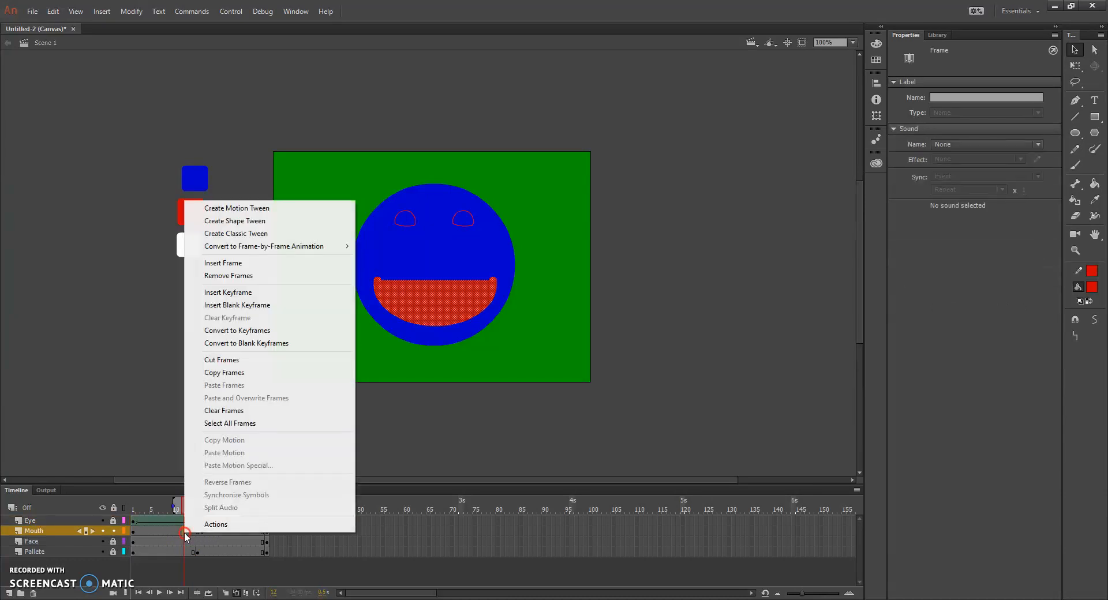
pyautogui.click(253, 220)
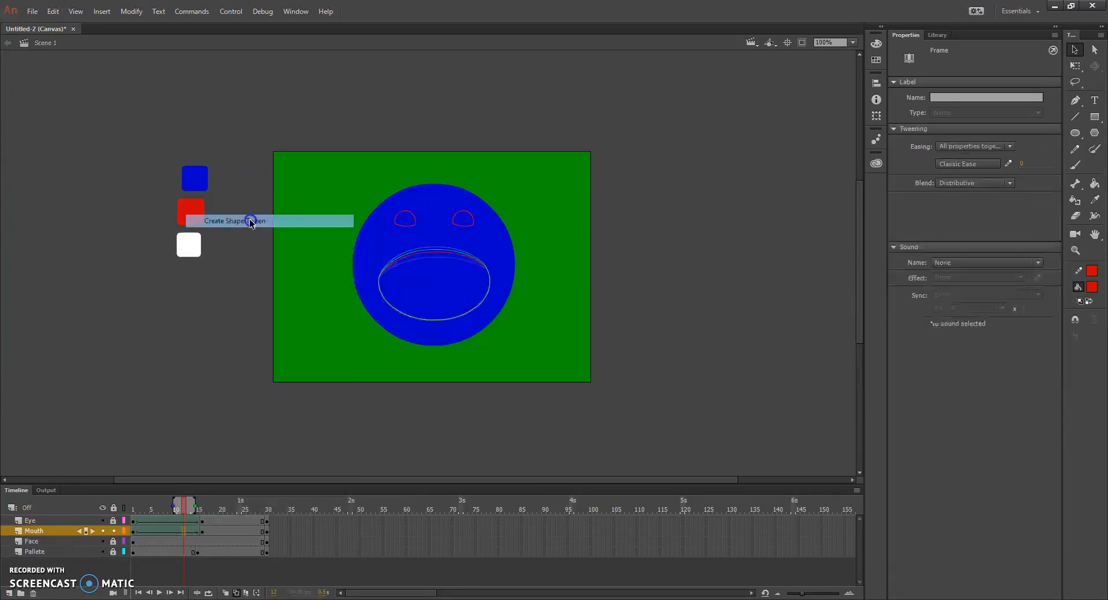
# Create shape tweens on the Eye and Mouth layers across their second spans, between the keyframes at frames 16 and 30
pyautogui.click(229, 522)
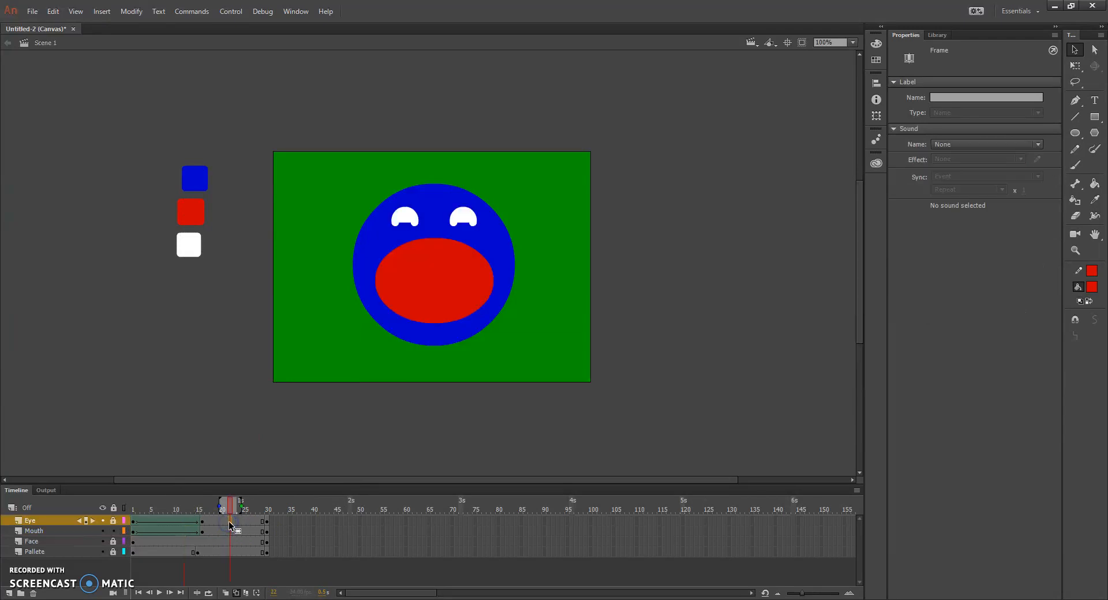
pyautogui.rightClick(229, 525)
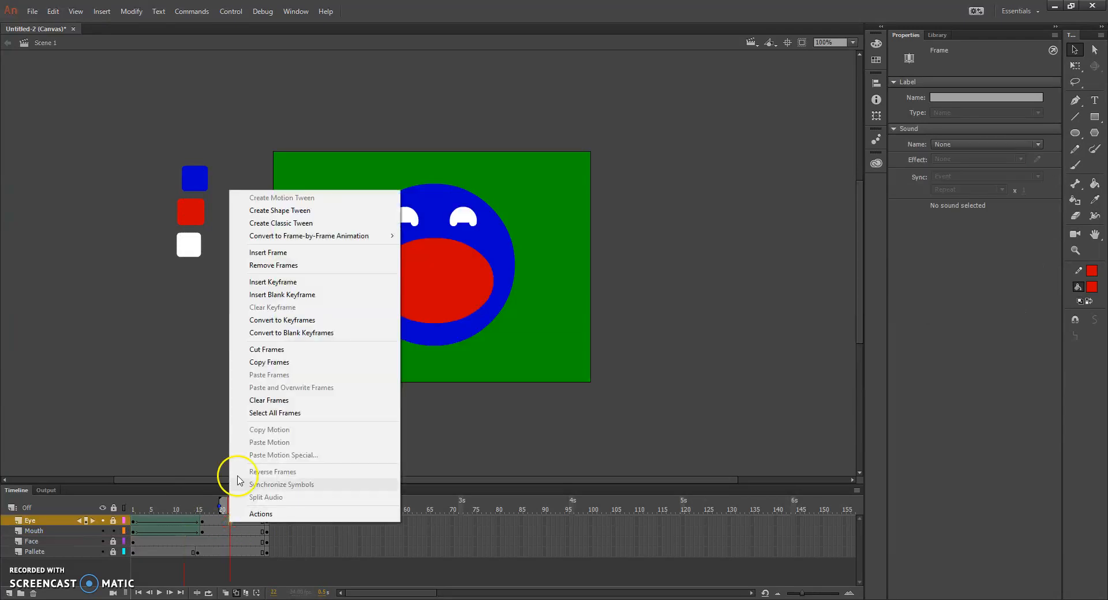
pyautogui.click(268, 212)
pyautogui.click(230, 530)
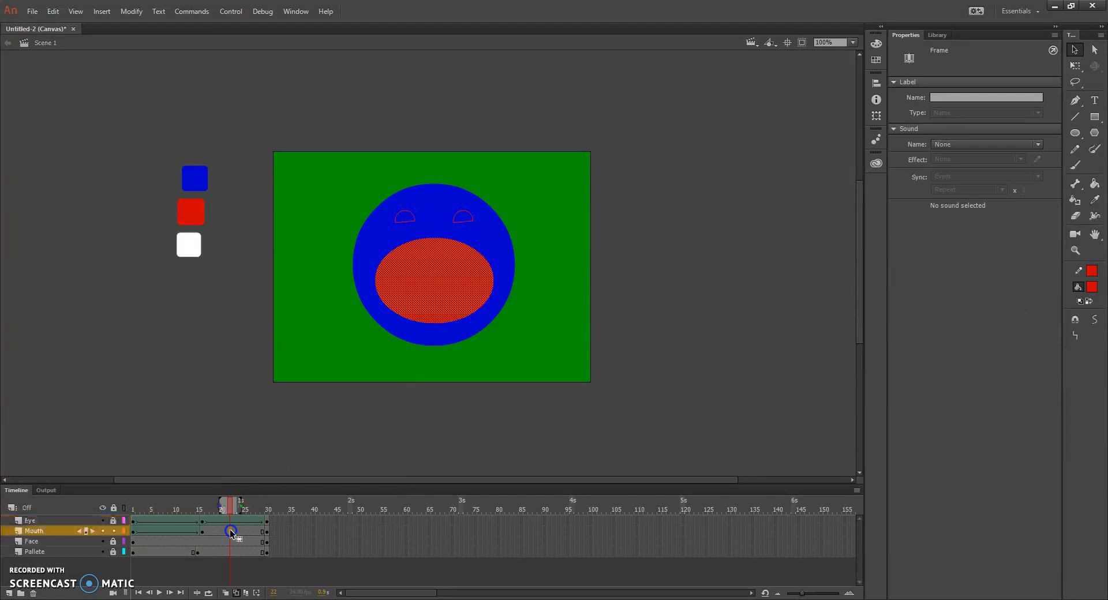
pyautogui.rightClick(230, 530)
pyautogui.click(269, 220)
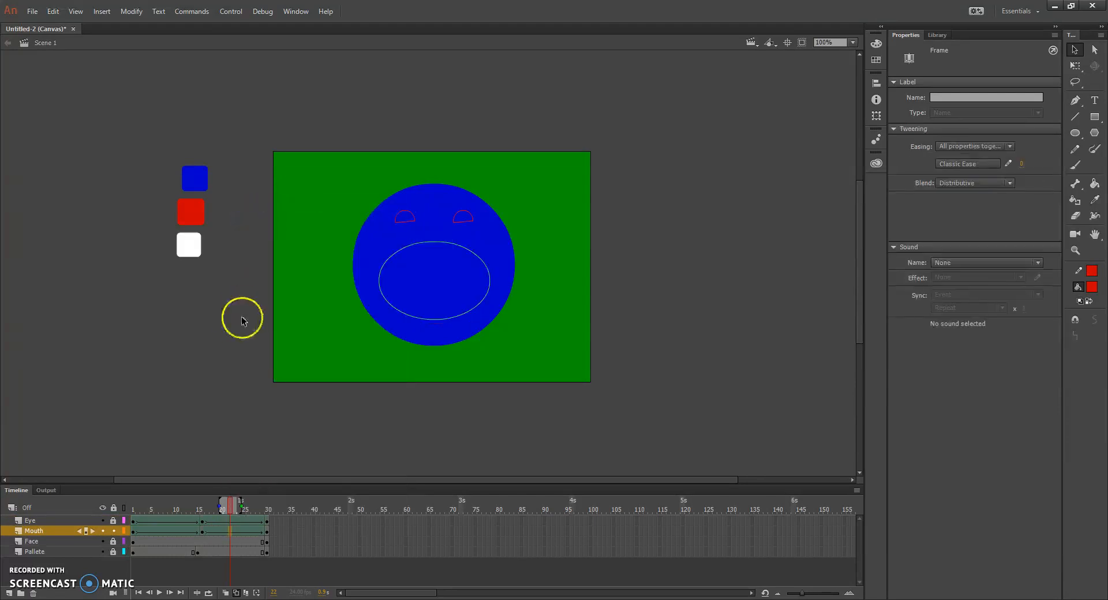
# Turn off the onion skin outlines and play the face animation from frame 1
pyautogui.click(269, 523)
pyautogui.click(237, 594)
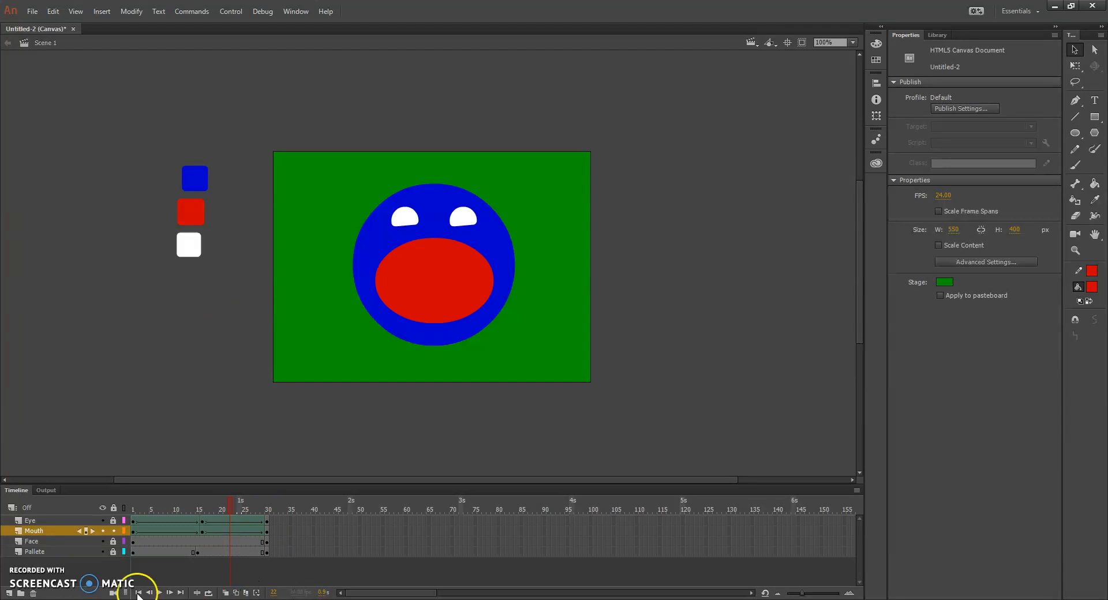
pyautogui.click(133, 521)
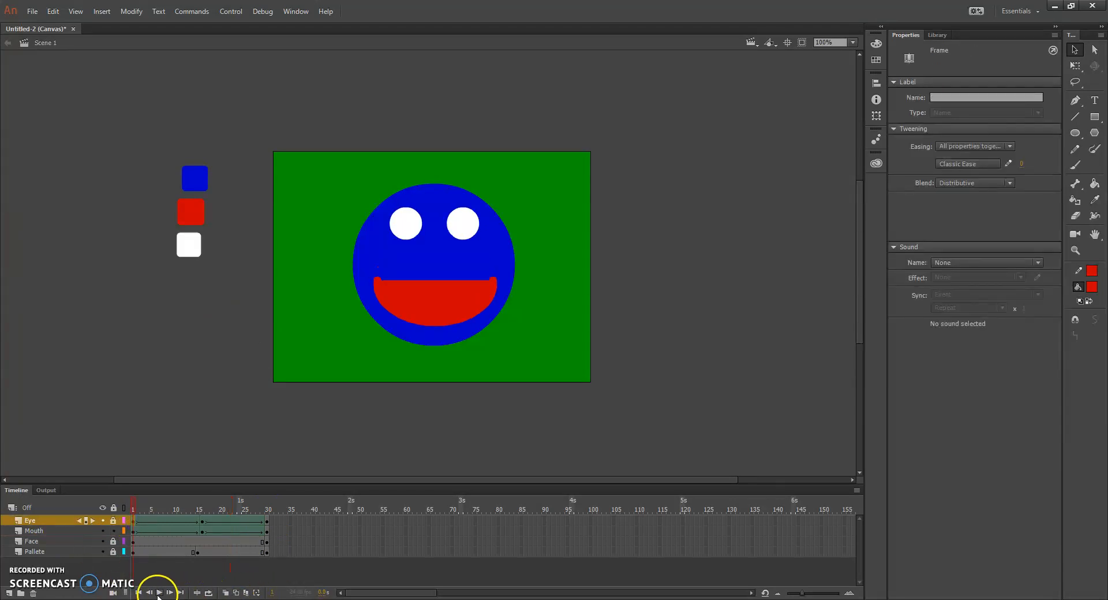
pyautogui.click(160, 593)
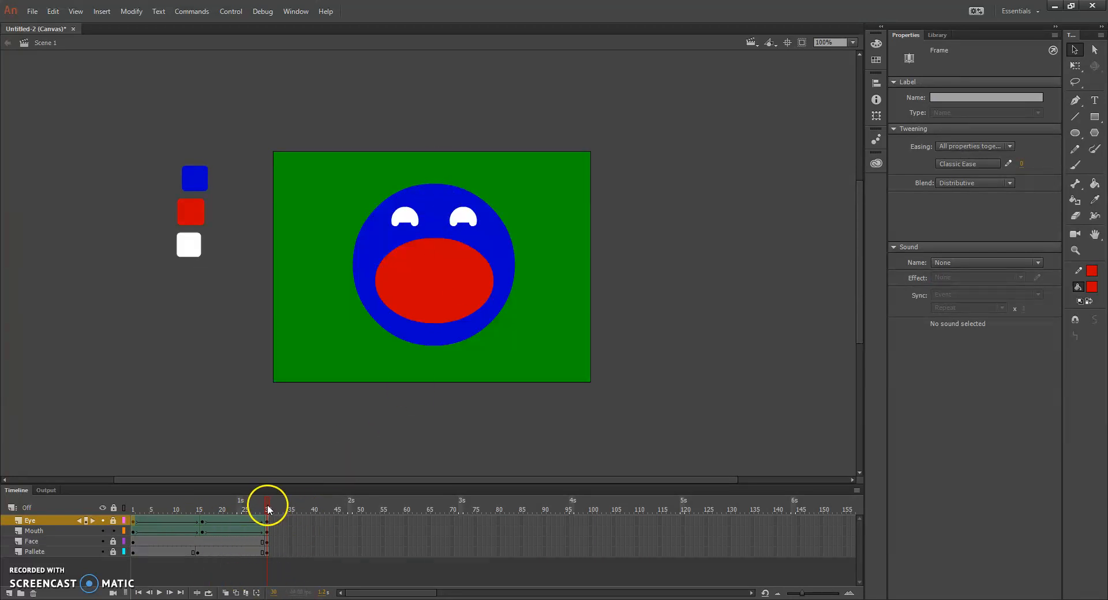
pyautogui.click(160, 593)
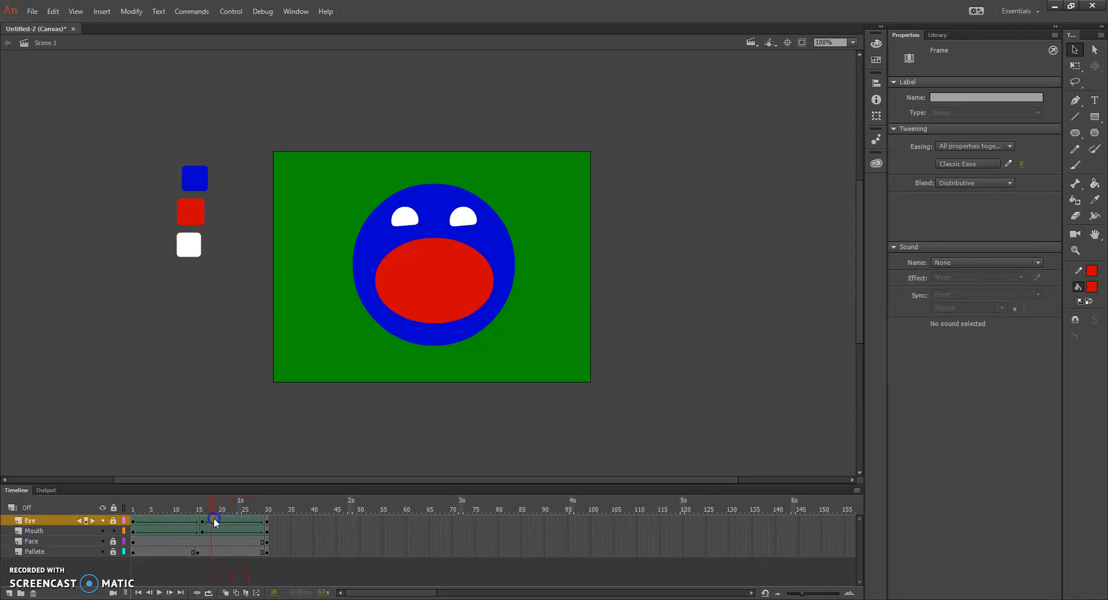
# Examine the tweened eye and mouth shapes at several frames along the Eye layer, including the keyframes at 16 and 30
pyautogui.click(185, 521)
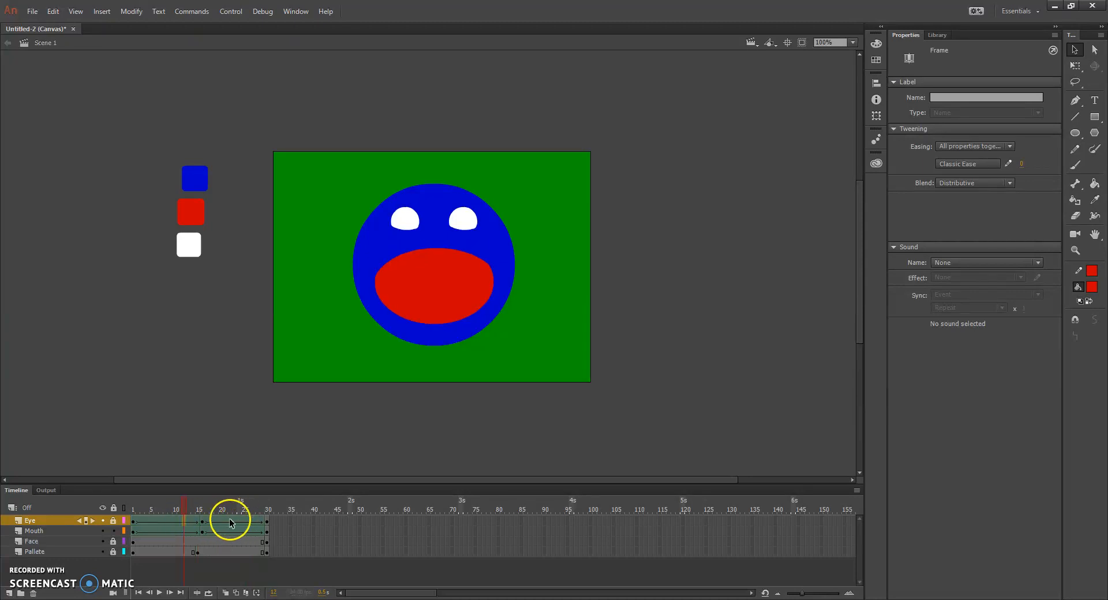
pyautogui.click(167, 522)
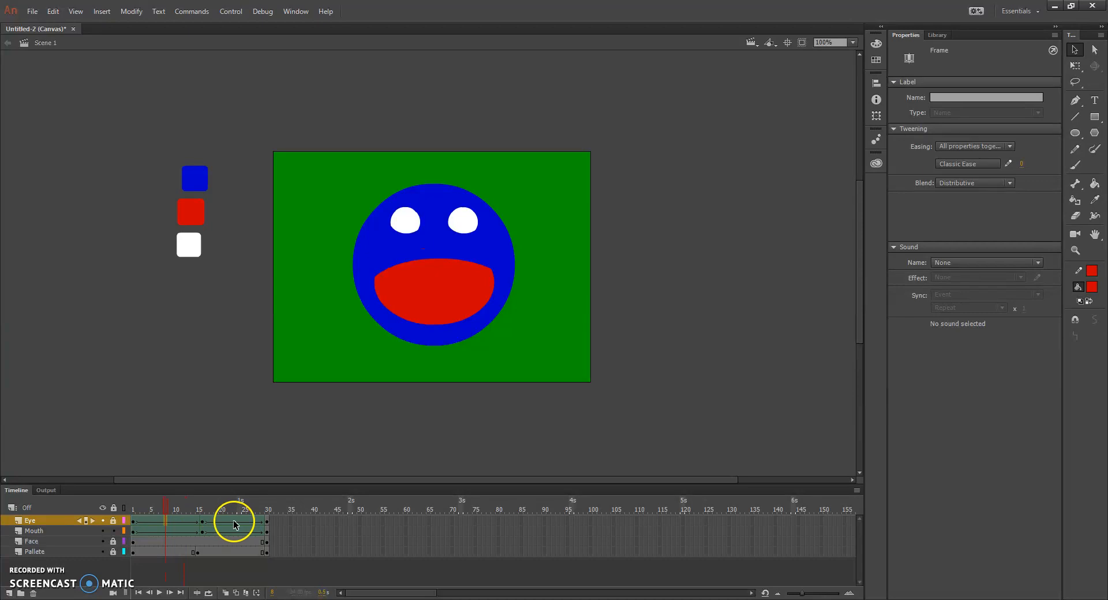
pyautogui.click(234, 521)
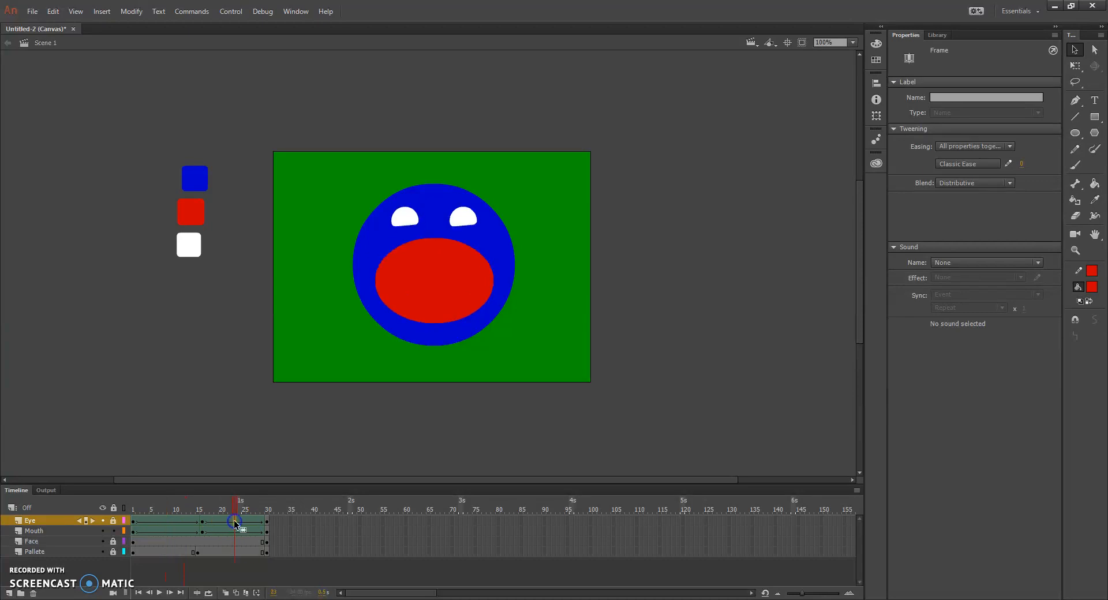
pyautogui.click(271, 522)
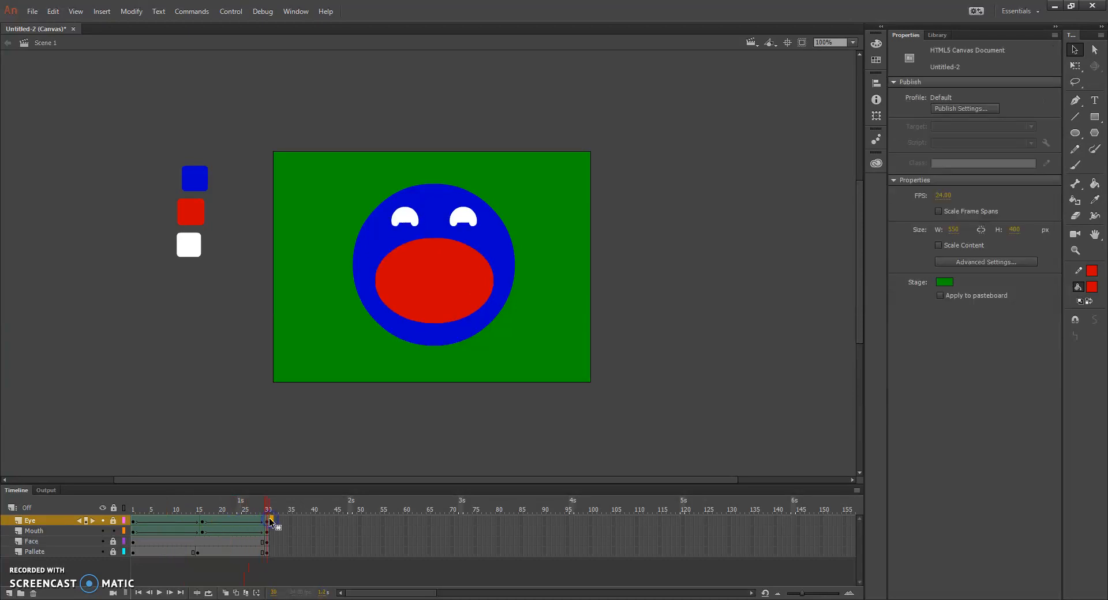
pyautogui.click(198, 522)
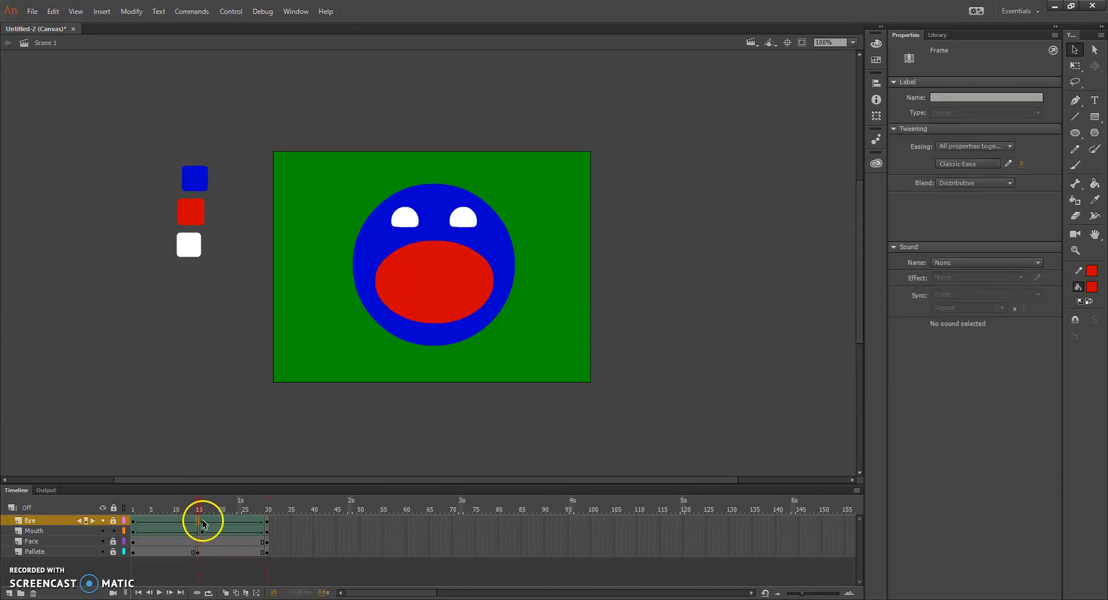
pyautogui.click(202, 522)
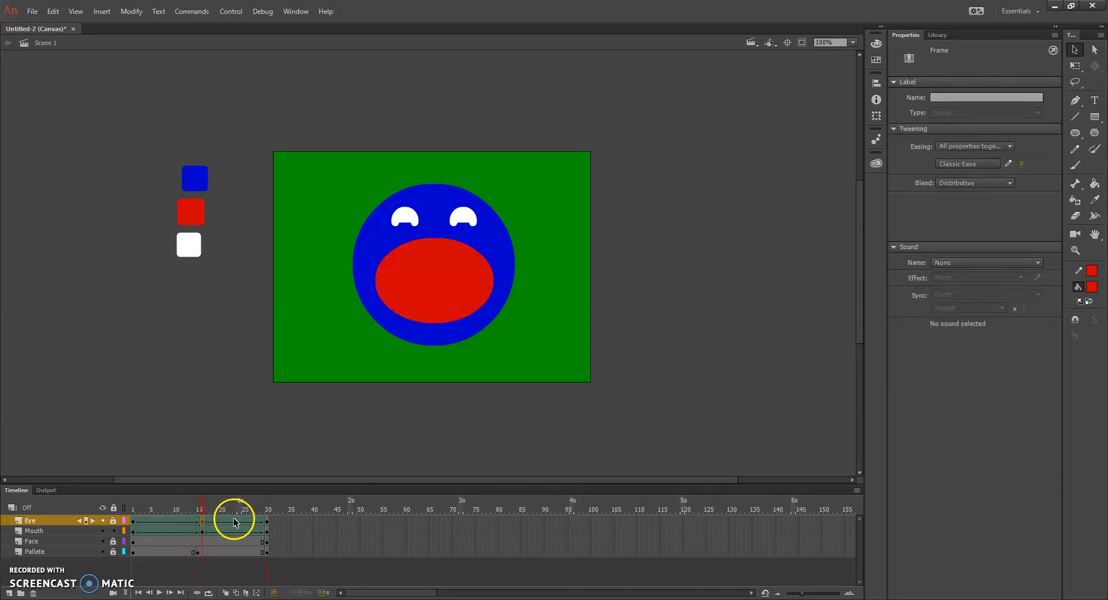
pyautogui.click(226, 521)
pyautogui.click(254, 520)
pyautogui.click(267, 522)
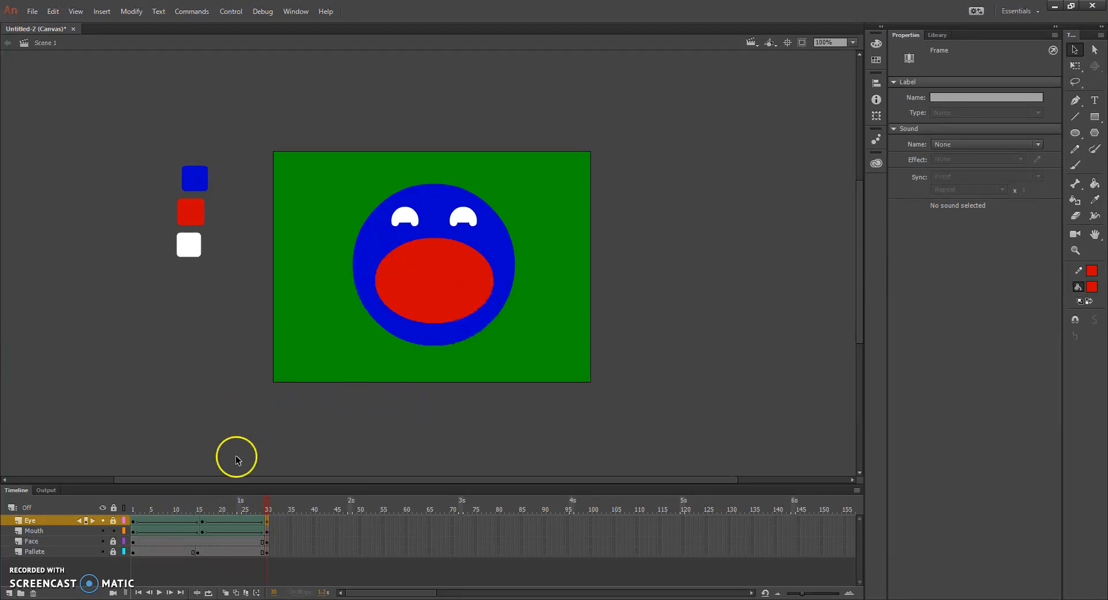
# Move the Eye layer's middle keyframe from frame 16 to frame 12 and play the animation from frame 1
pyautogui.click(204, 522)
pyautogui.moveTo(224, 526); pyautogui.dragTo(184, 523)
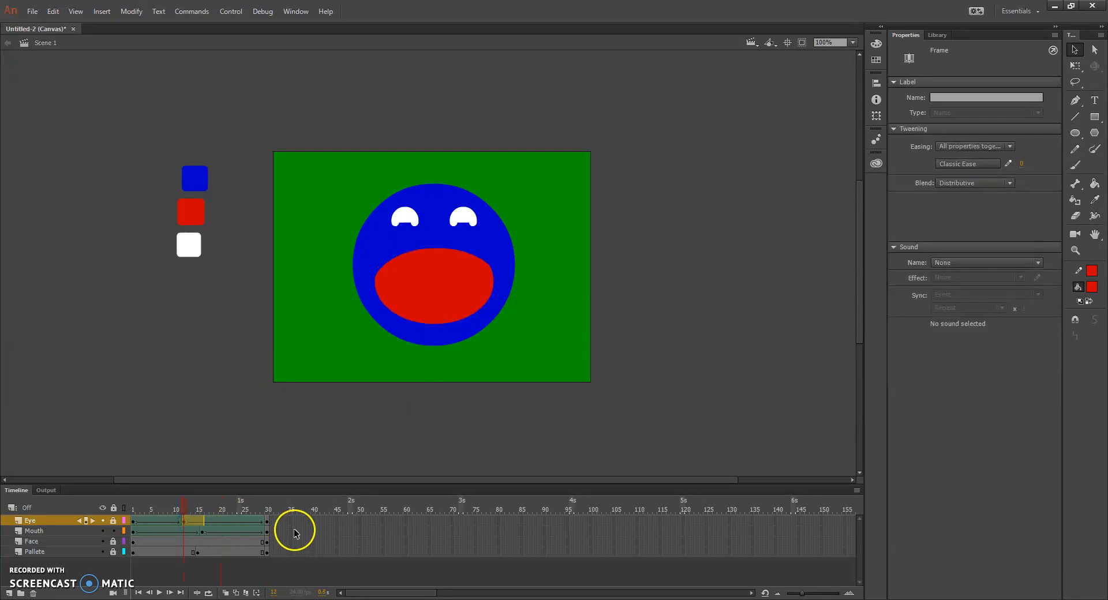
pyautogui.click(449, 114)
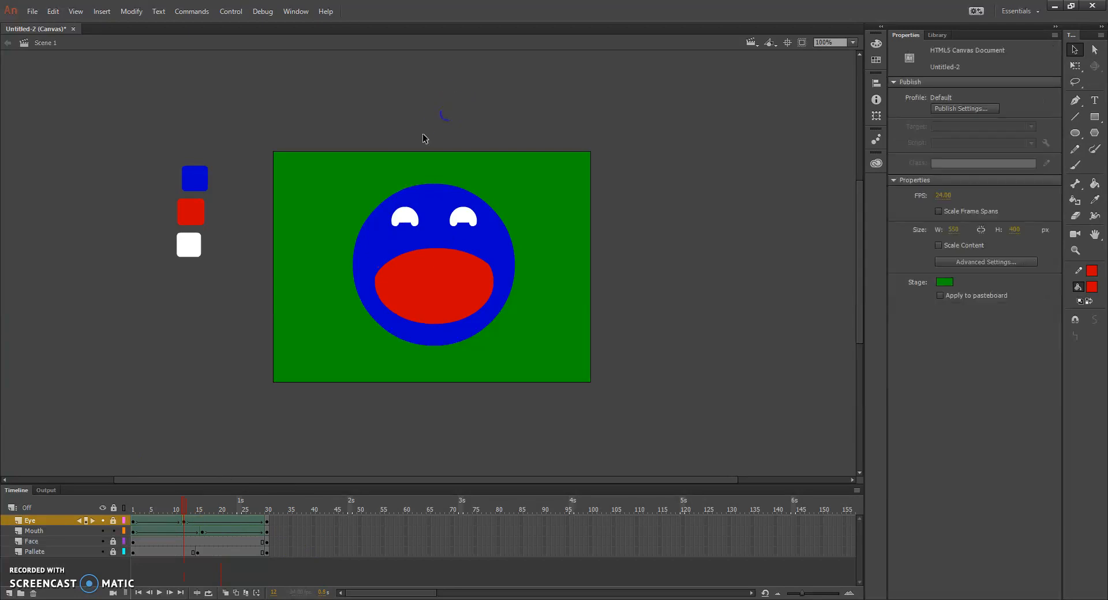
pyautogui.click(134, 521)
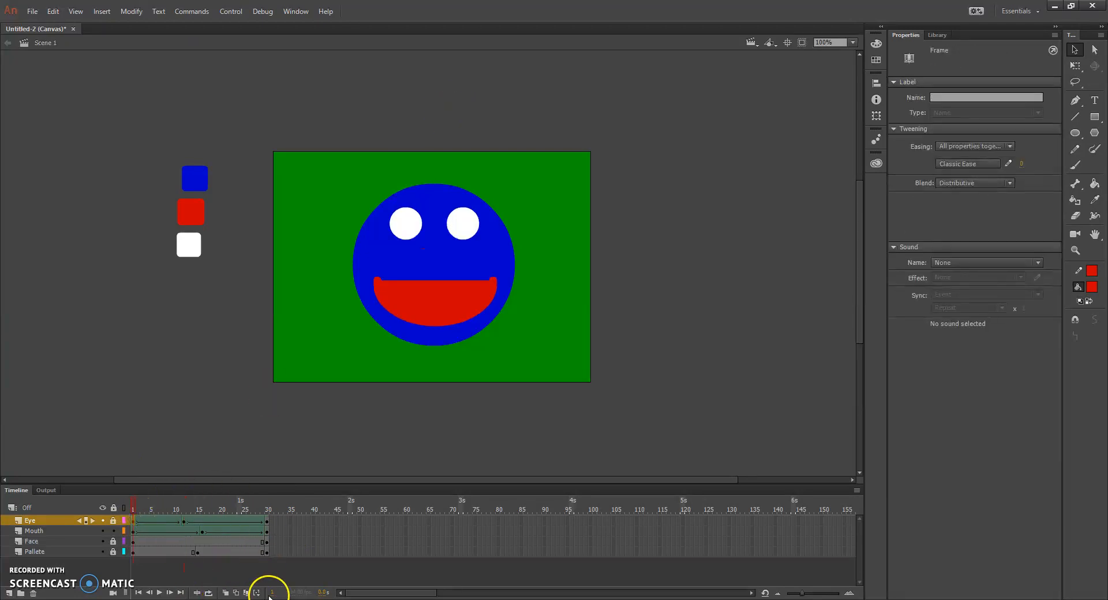
pyautogui.click(159, 593)
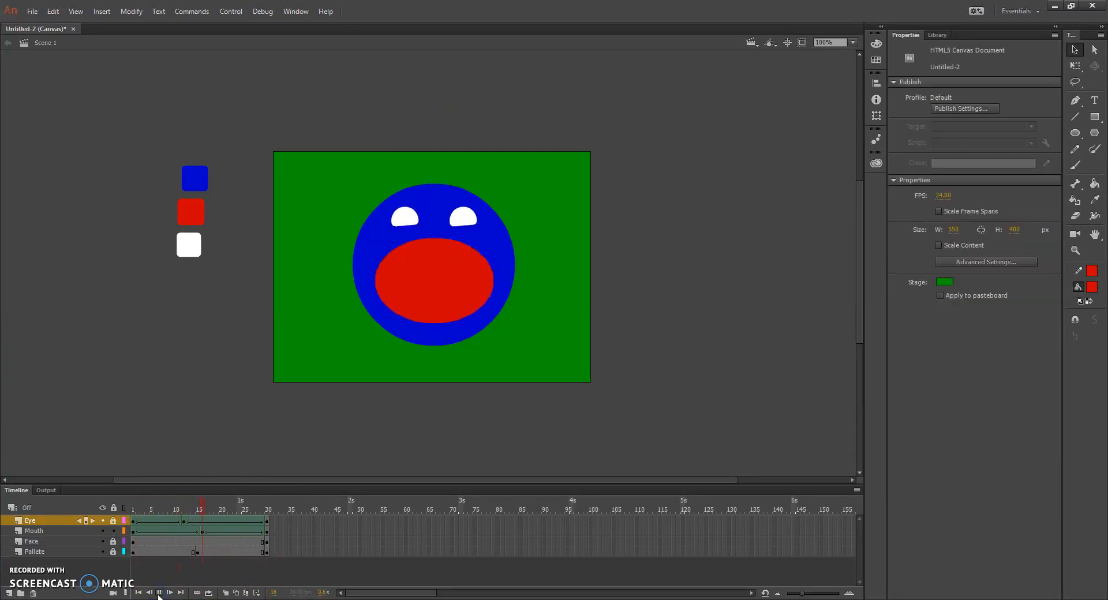